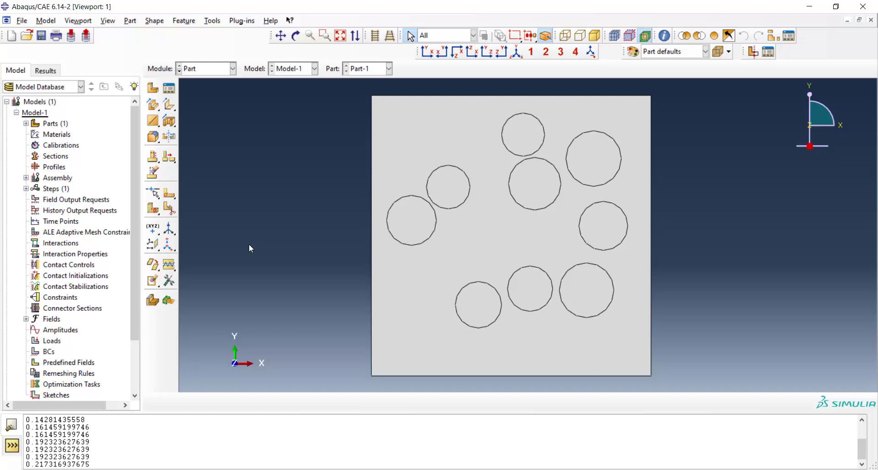
Step: In the Property module, create an elastic material 'Fiber' with Young's modulus 70000 and Poisson's ratio 0.3
left_click(209, 73)
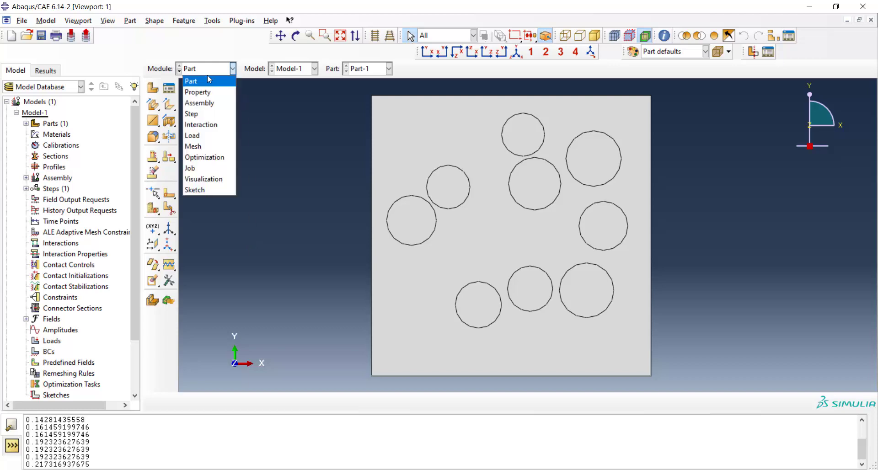
left_click(205, 87)
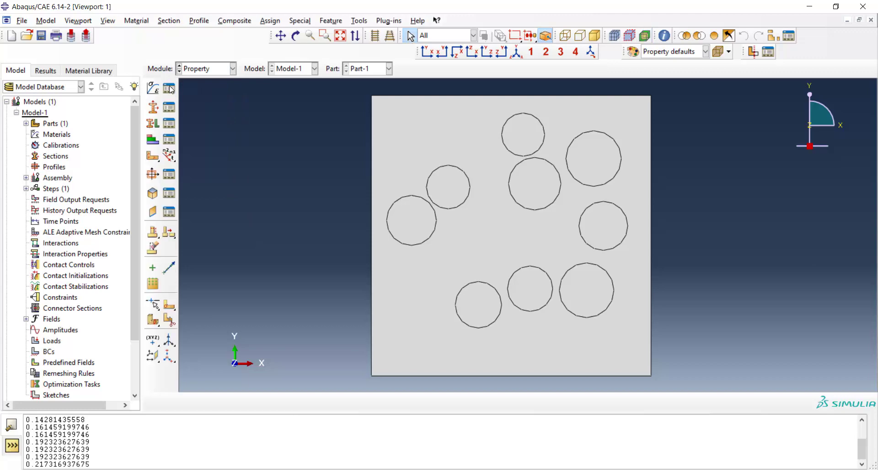
left_click(153, 88)
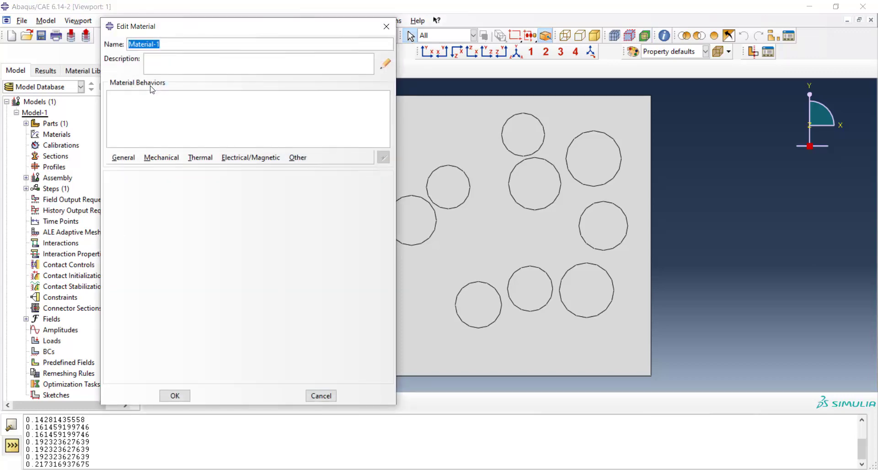
type("F")
type("iber")
left_click(164, 160)
left_click(315, 172)
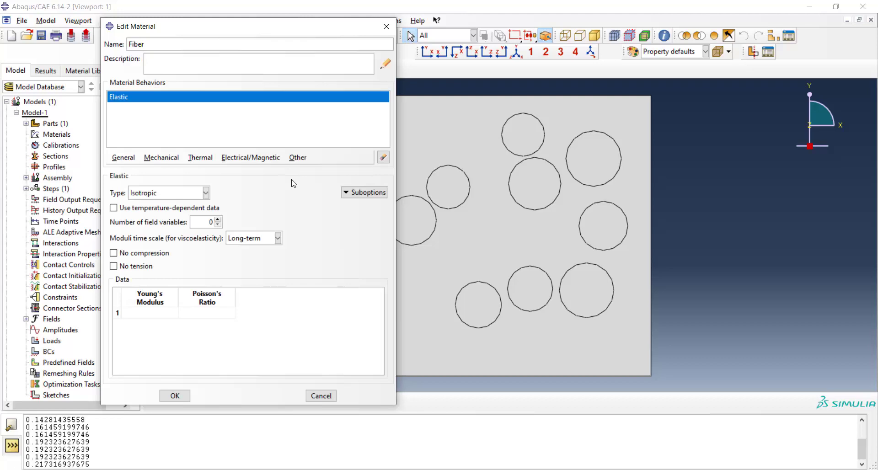
left_click(155, 314)
type("70")
type("00")
type("0")
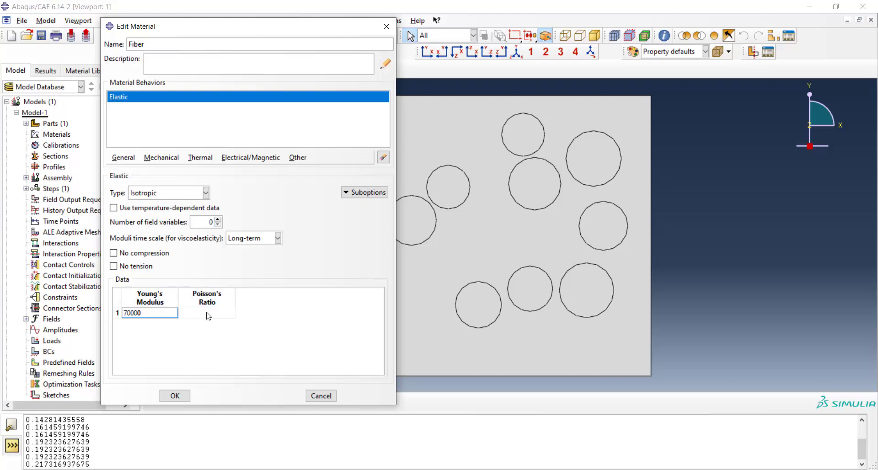
left_click(207, 312)
type("0.3")
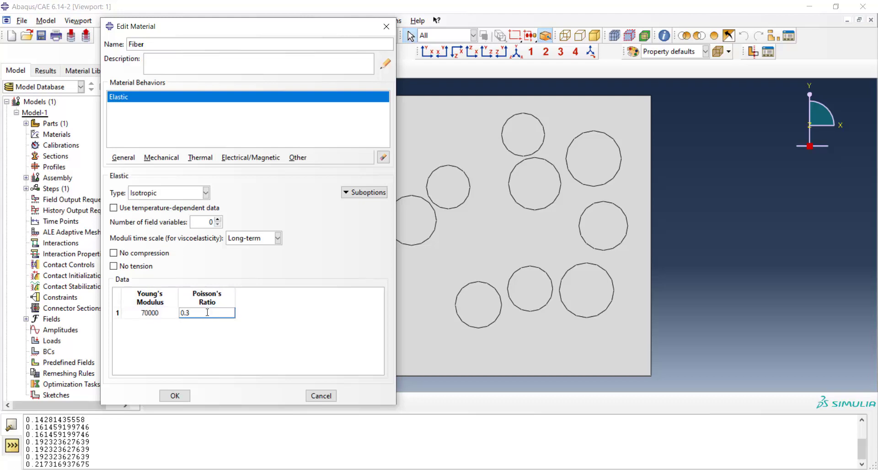
left_click(175, 396)
Step: Create a solid homogeneous section using Fiber and assign it to the lower-left circle
left_click(153, 107)
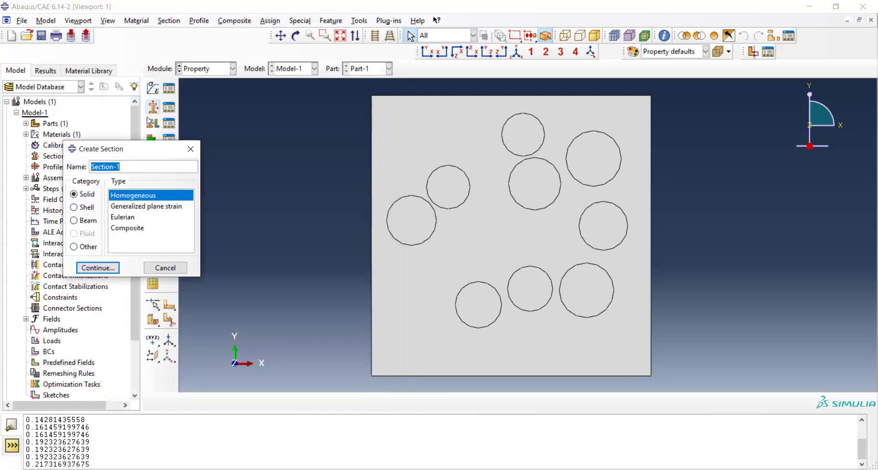
left_click(97, 269)
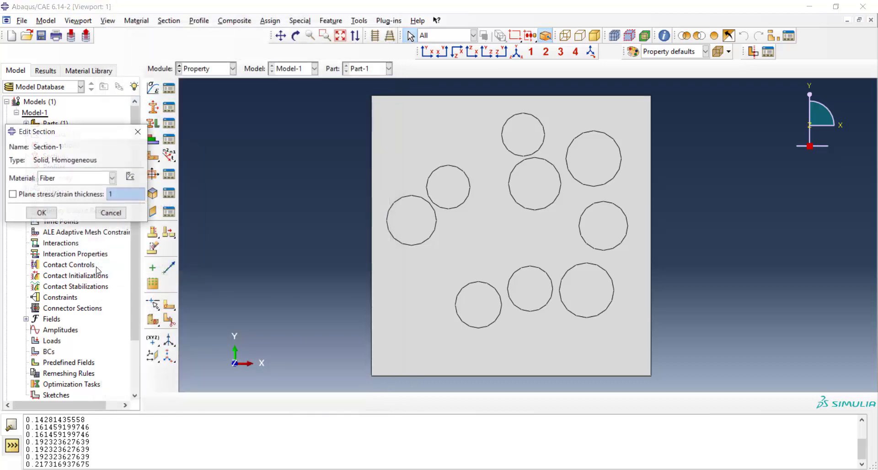
left_click(41, 212)
left_click(153, 125)
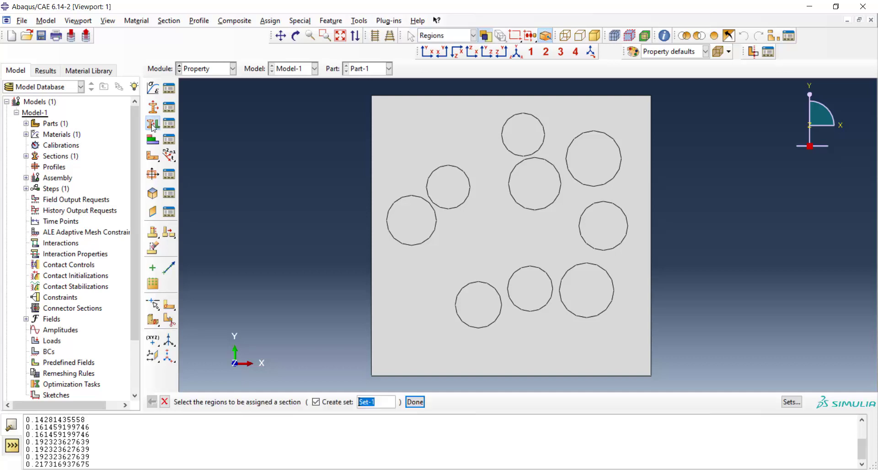
left_click(483, 306)
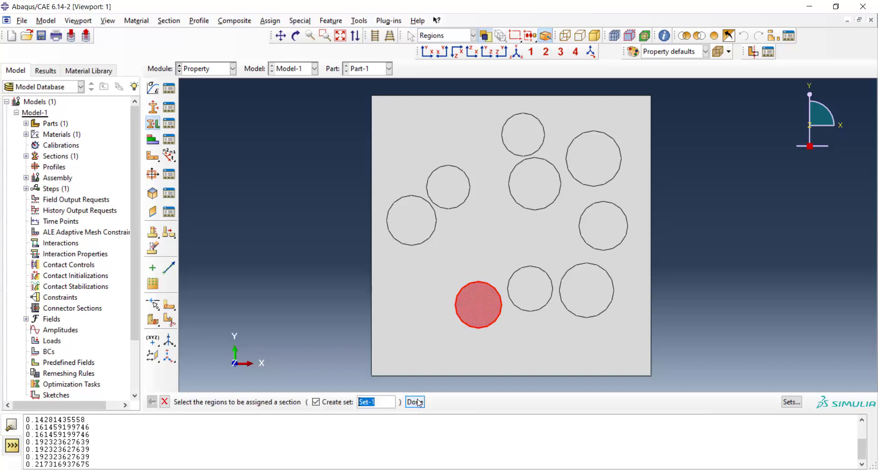
left_click(415, 402)
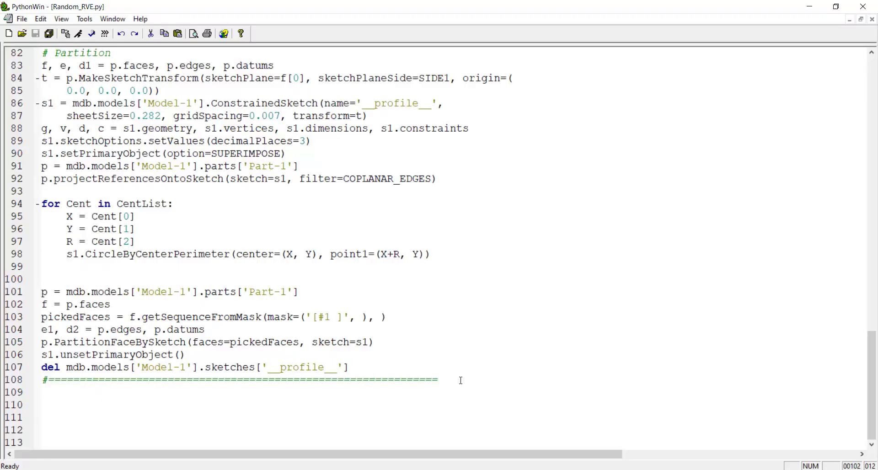
Step: Add a '#Property' comment below the partition code and save Random_RVE.py
key("Return")
type("#P")
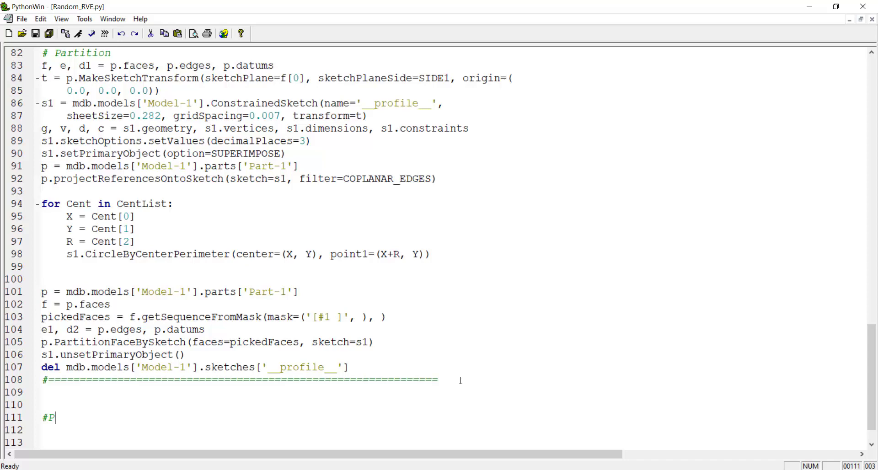
type("roperty")
left_click(36, 33)
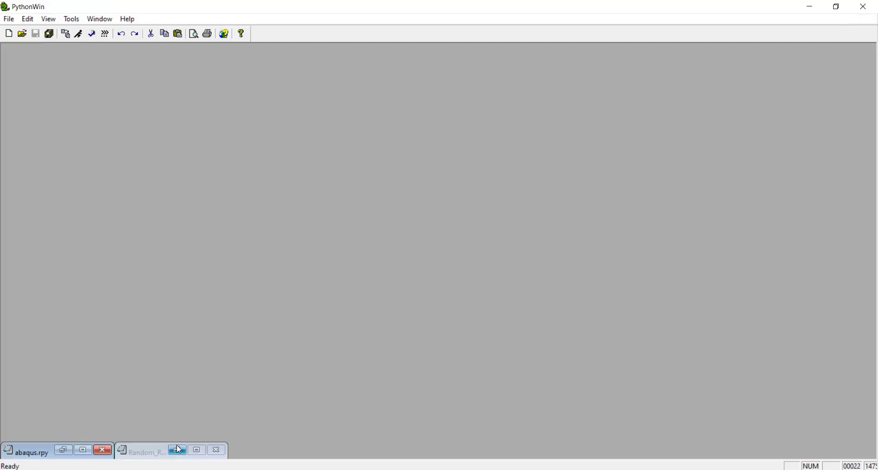
Step: Review the recorded commands in abaqus.rpy, then return to Random_RVE.py
left_click(71, 449)
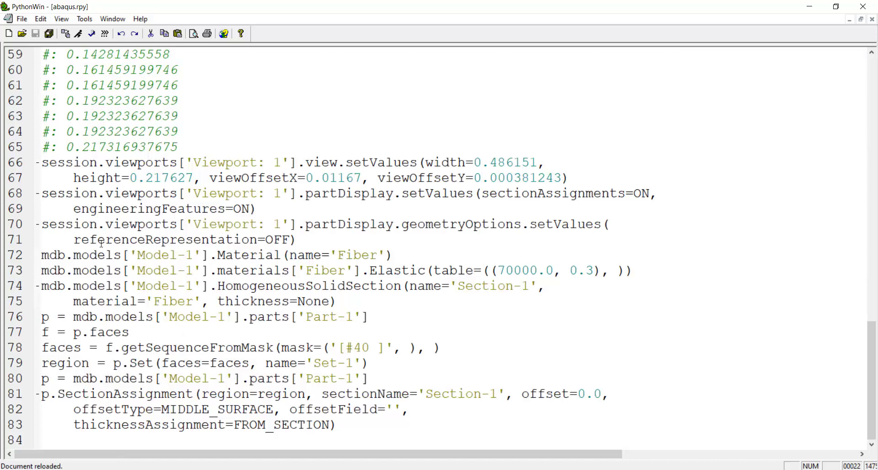
left_click(849, 19)
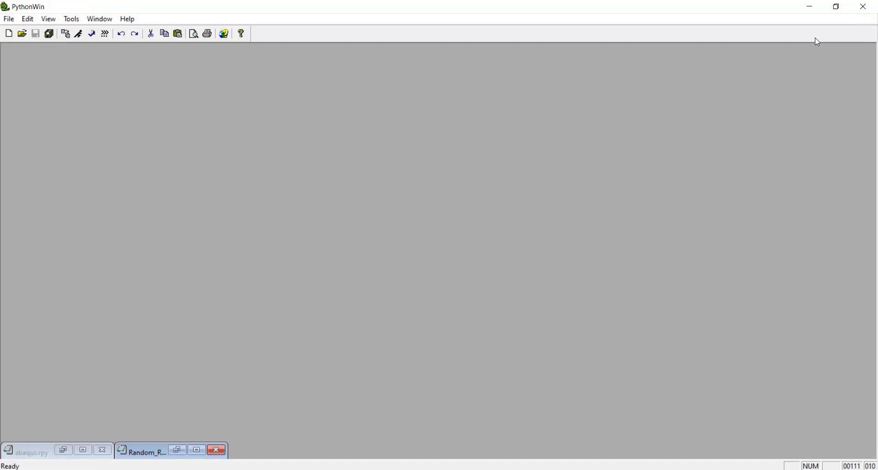
left_click(177, 450)
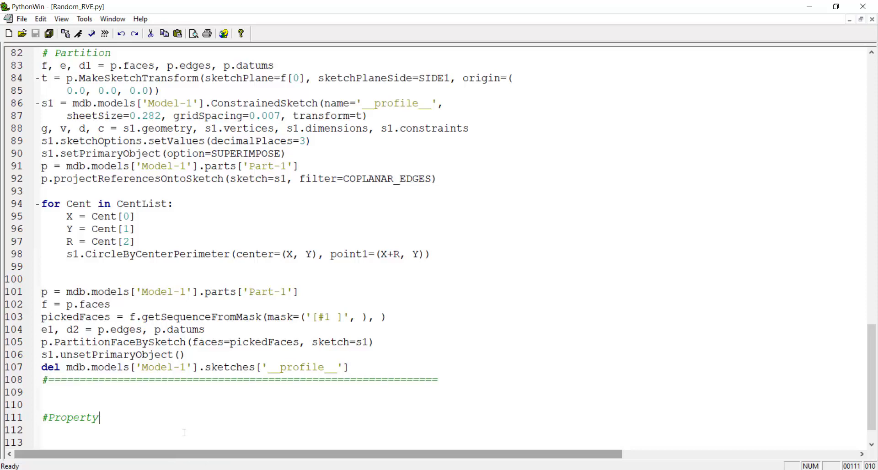
Step: Paste the recorded material and section commands under #Property and delete the repeated part lookup line
left_click(191, 400)
type("mdb.models['Model-1'].Material(name='Fiber') mdb.models['Model-1'].materials['Fiber'].Elastic(table=((70000.0, 0.3), )) mdb.models['Model-1'].HomogeneousSolidSection(name='Section-1',     material='Fiber', thickness=None) p = mdb.models['Model-1'].parts['Part-1'] f = p.faces faces = f.getSequenceFromMask(mask=('[#40 ]', ), ) region = p.Set(faces=faces, name='Set-1') p = mdb.models['Model-1'].parts['Part-1'] p.SectionAssignment(region=region, sectionName='Section-1', offset=0.0,     offsetType=MIDDLE_SURFACE, offsetField='',     thicknessAssignment=FROM_SECTION)")
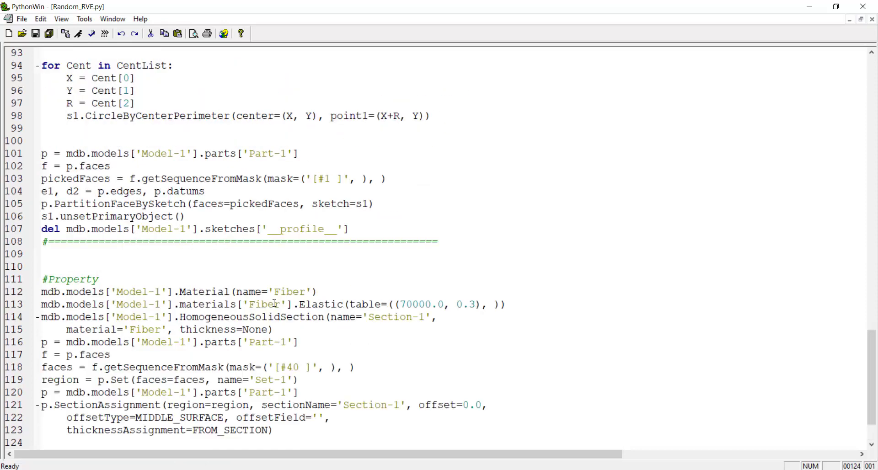
triple_click(216, 344)
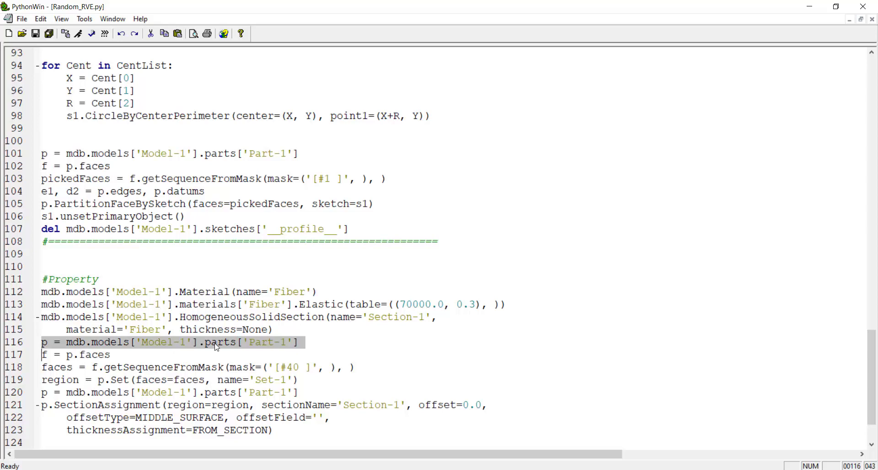
key("Delete")
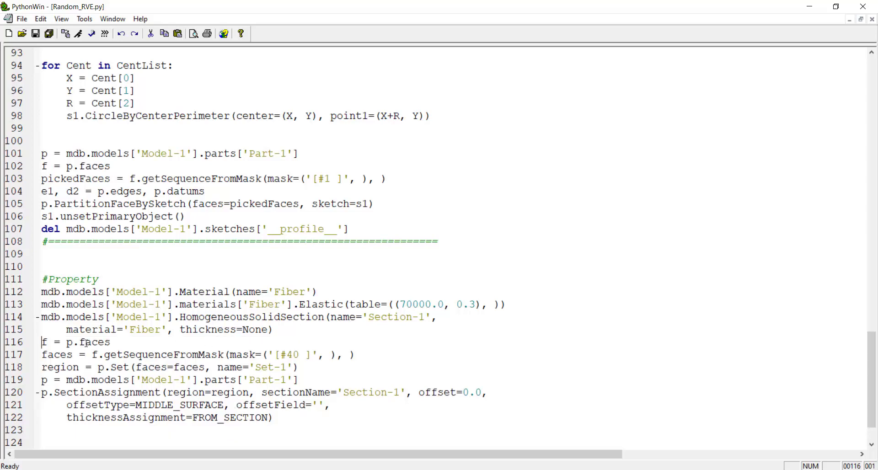
Step: Remove the second part lookup line and insert a 'for Cent in CentList:' loop header on line 118
left_click(124, 344)
key("Return")
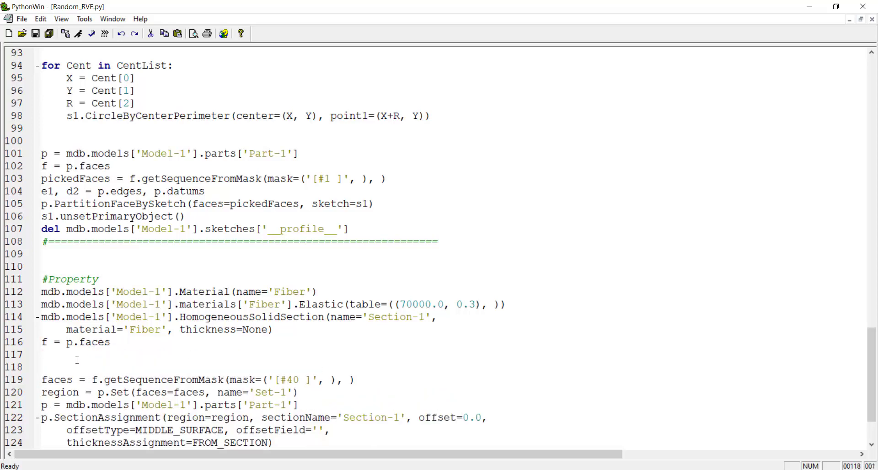
key("Return")
scroll(79, 360, "down", 2)
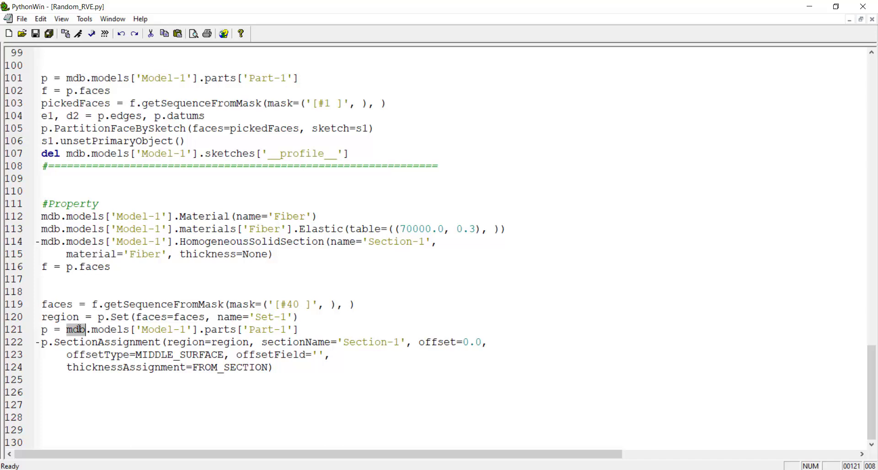
triple_click(79, 329)
key("ctrl+x")
scroll(116, 237, "up", 3)
scroll(116, 238, "down", 1)
scroll(117, 238, "down", 1)
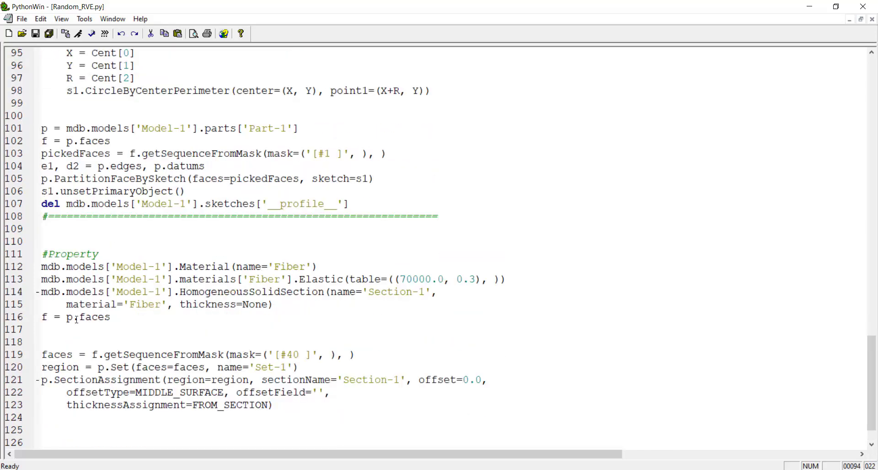
key("ctrl+v")
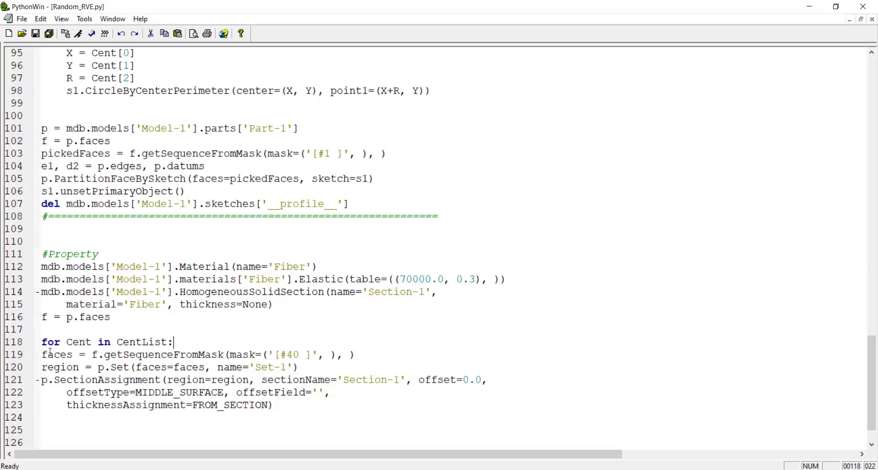
Step: Replace the mask-based face lookup with an empty f.findAt(()) call
left_click(92, 355)
left_click_drag(92, 355, 357, 352)
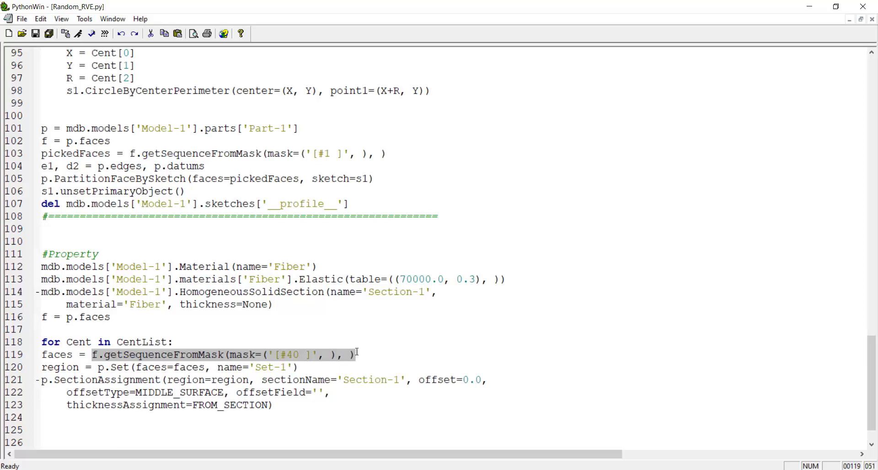
type("f.fi")
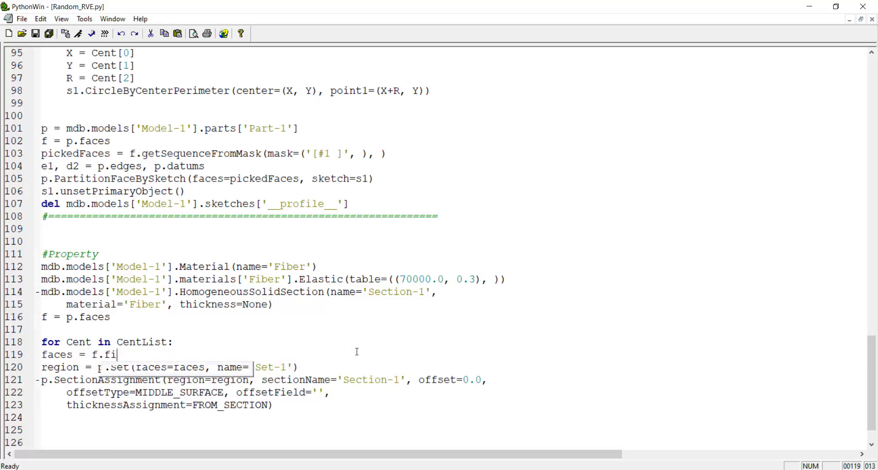
type("ndA")
type("t(())")
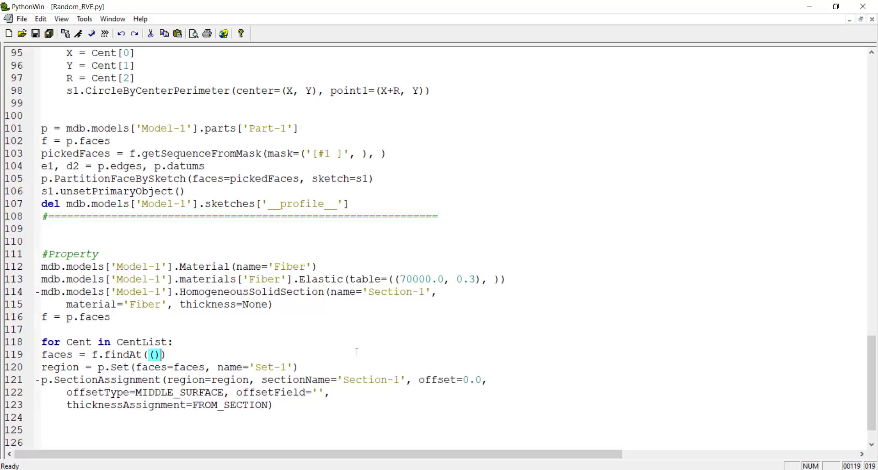
Step: Insert the X, Y, R assignments from Cent as the first lines of the loop
scroll(137, 153, "up", 2)
left_click_drag(137, 154, 38, 129)
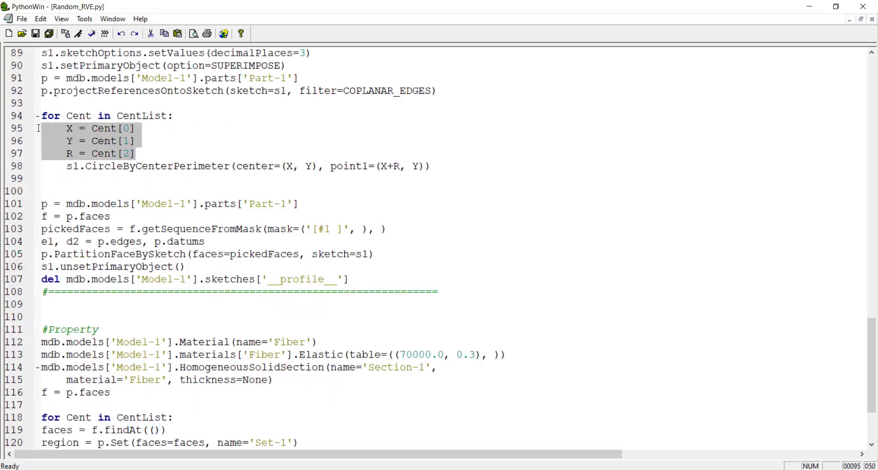
scroll(51, 151, "down", 3)
left_click(183, 304)
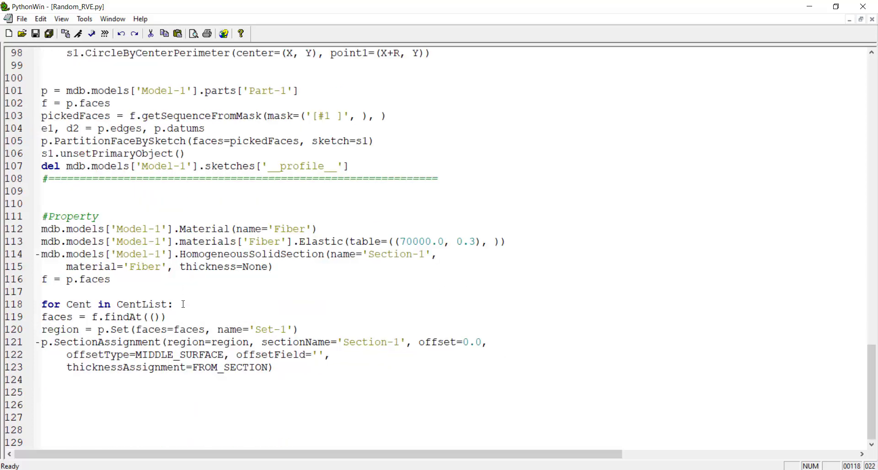
key("Return")
key("ctrl+v")
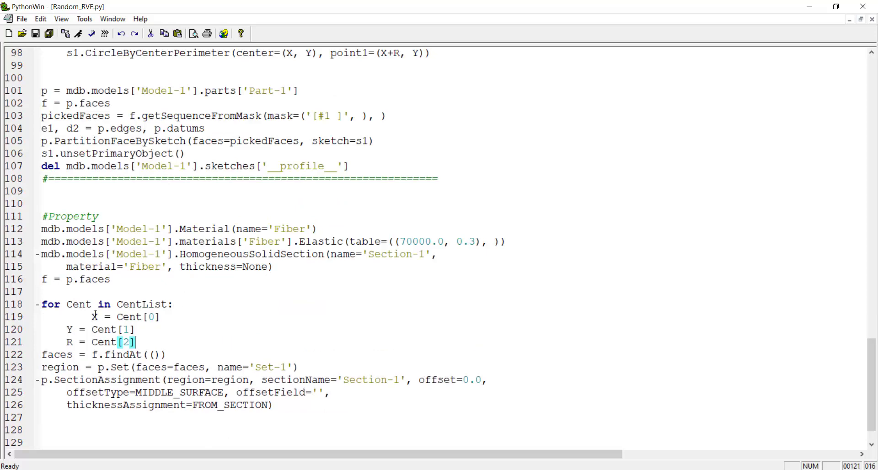
left_click(94, 316)
key("BackSpace")
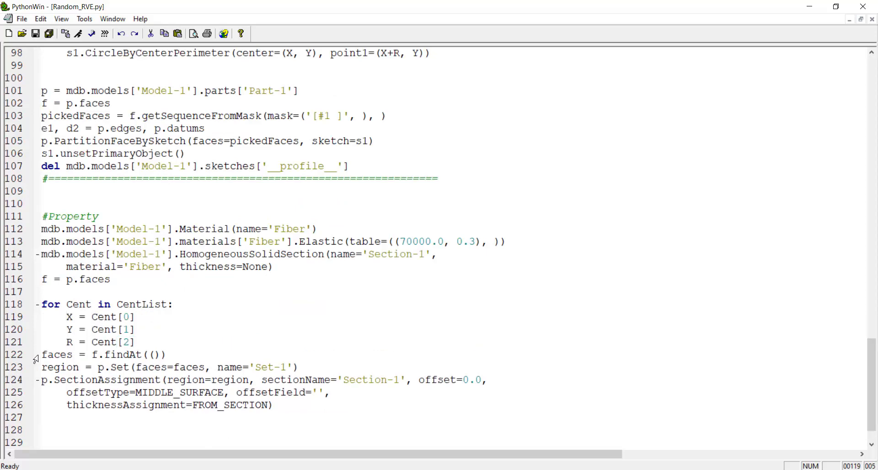
Step: Indent the faces, region and SectionAssignment lines into the loop body
left_click(47, 355)
left_click(43, 355)
key("Tab")
left_click(44, 367)
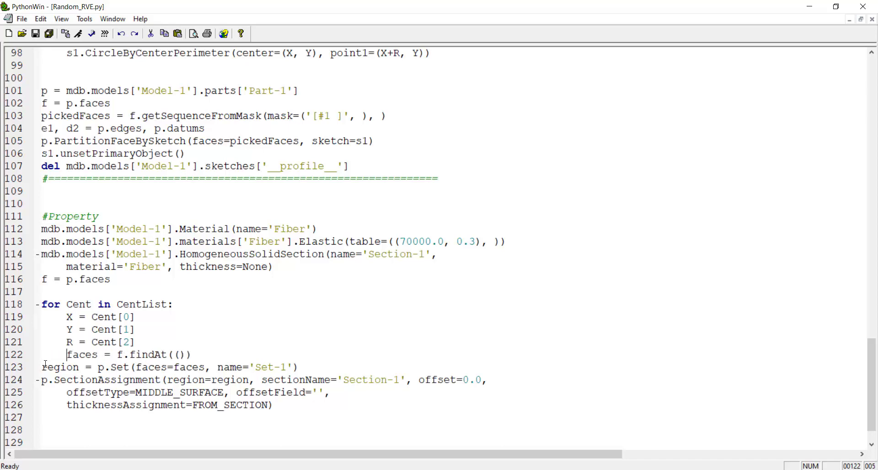
key("Tab")
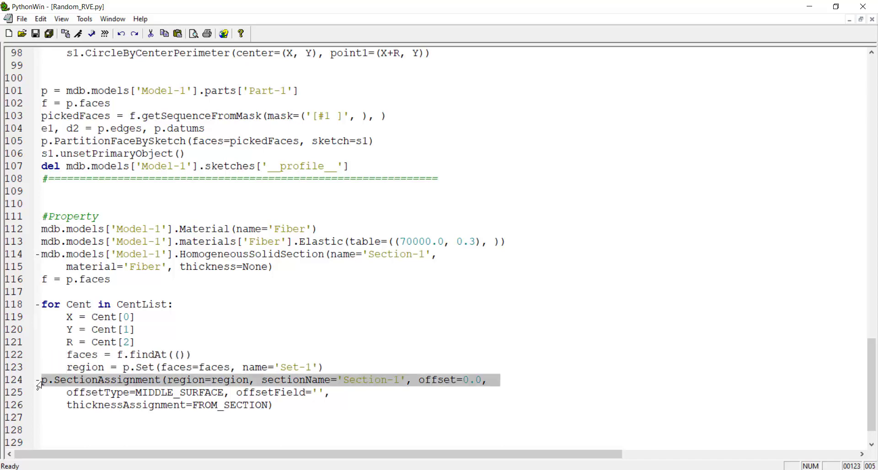
left_click(40, 380)
key("Tab")
left_click(60, 392)
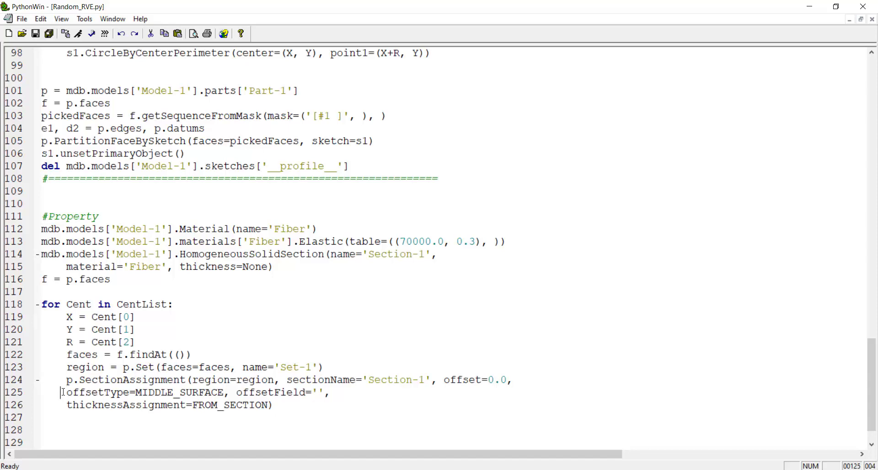
key("Tab")
left_click(64, 404)
key("Tab")
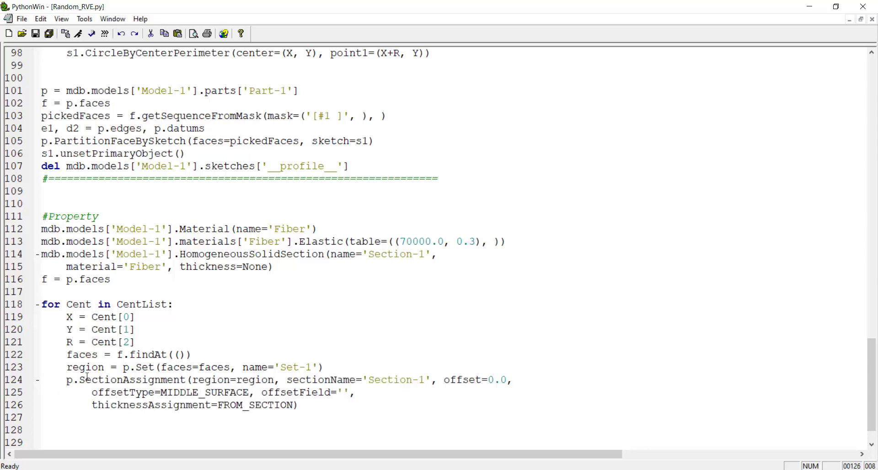
Step: Make findAt look up ((X,Y,0)) and append +str(i) to the 'Set-1' name
left_click(179, 354)
type("X")
type(",Y,")
type("o")
key("BackSpace")
type("0")
left_click(318, 367)
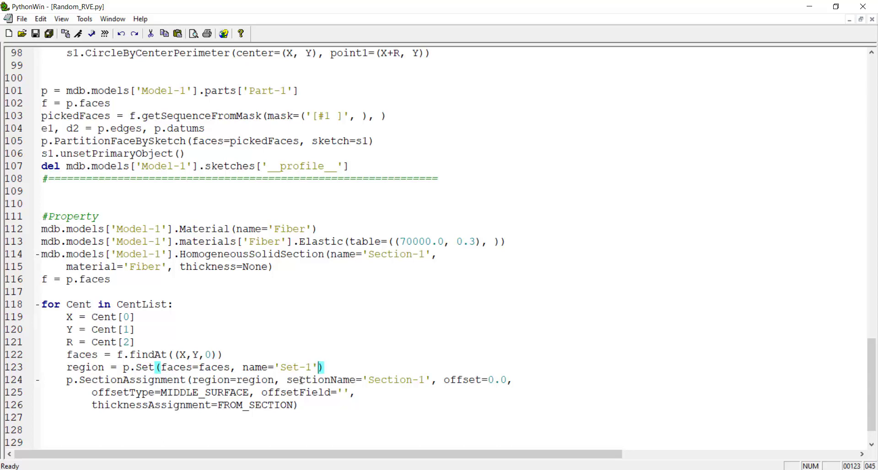
type("+str()")
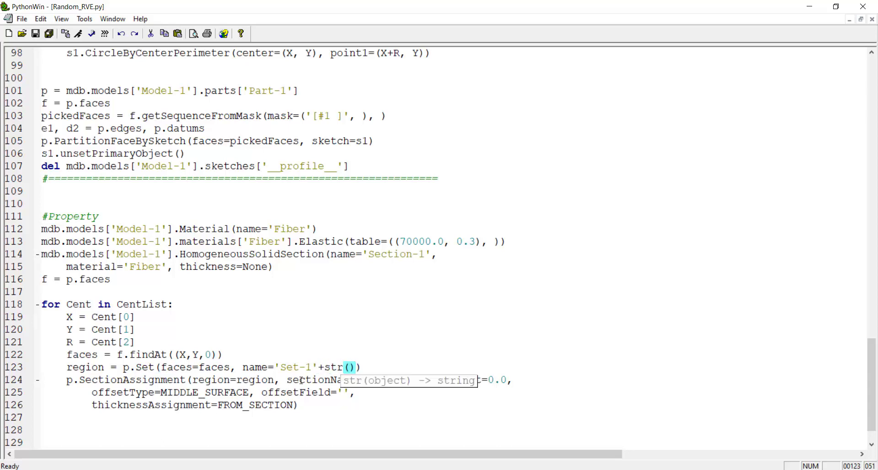
type("i")
Step: Add 'i = 1' above the loop and 'i = i+1' at the end of the loop body
left_click(60, 298)
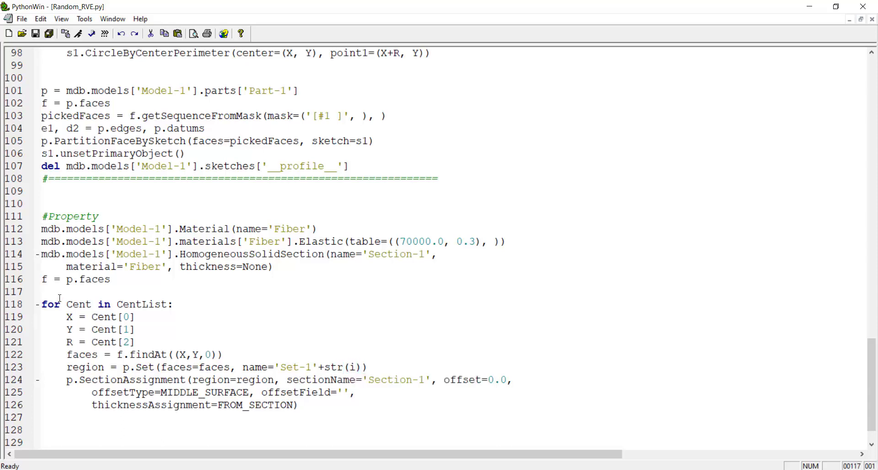
key("Return")
type("i = ")
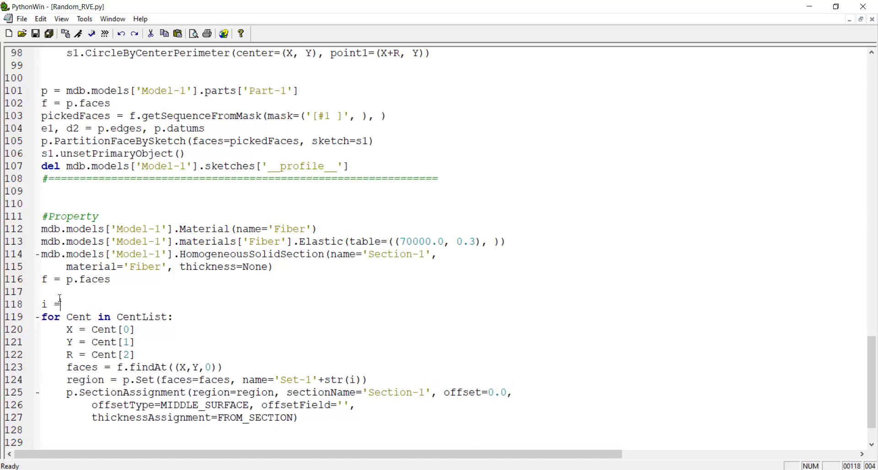
type("1")
left_click(305, 419)
key("Return")
type("i = i")
type("+1")
Step: Drop the 1 from 'Set-1' and open a new line after the findAt line
left_click(312, 380)
key("BackSpace")
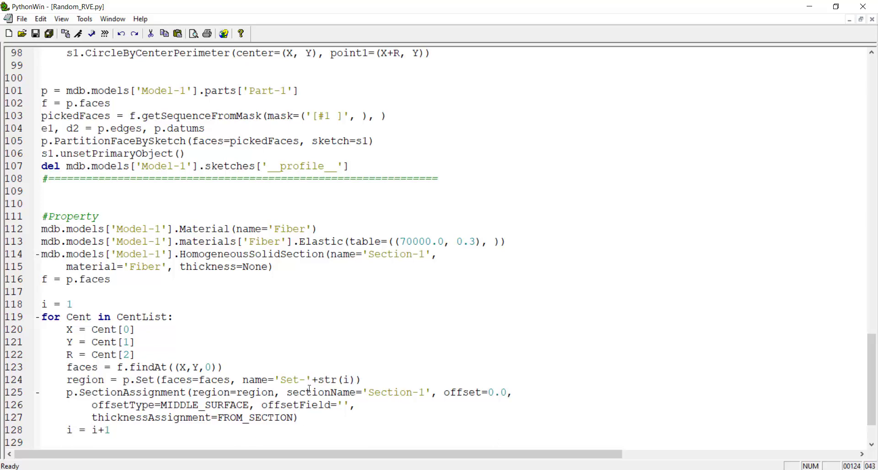
scroll(309, 389, "down", 1)
left_click(227, 330)
key("Return")
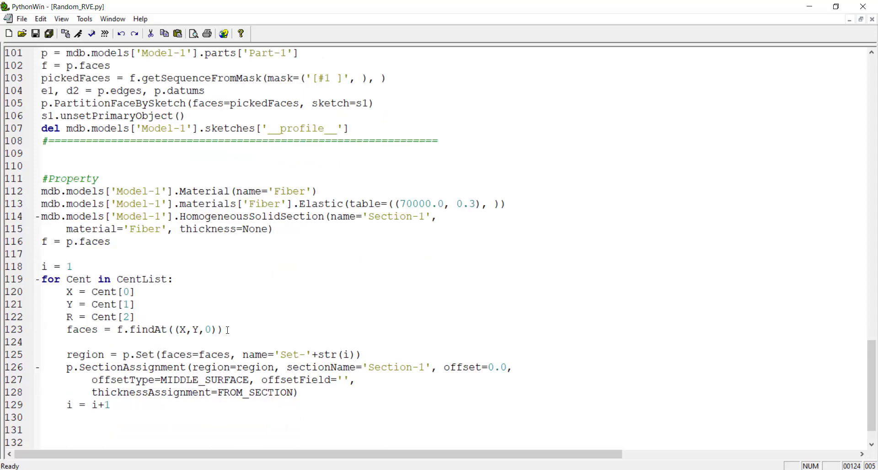
Step: Add 'q = faces.index' and 'Fac = f[q:q+1]' below the findAt line
type("q =")
left_click_drag(67, 330, 96, 330)
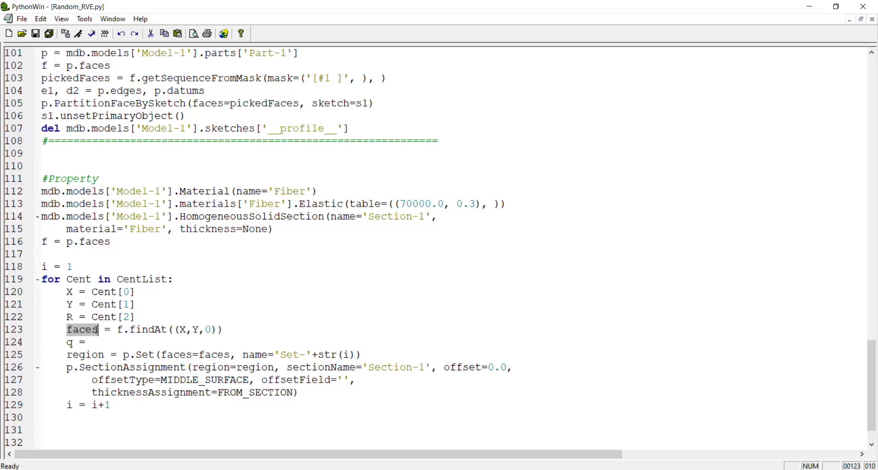
left_click(111, 339)
type("faces")
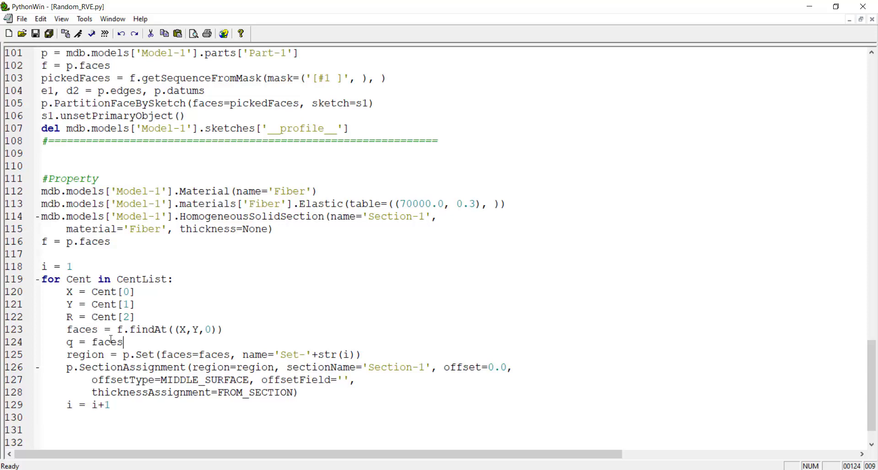
type(".in")
type("dex")
key("Return")
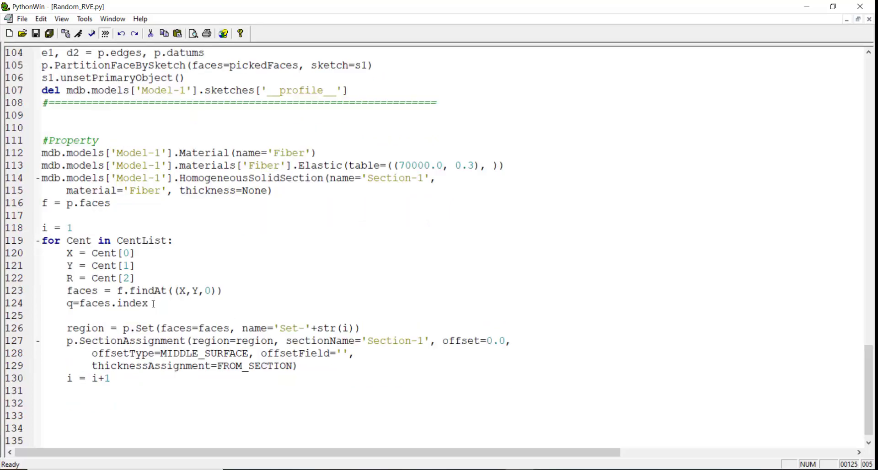
type("F")
type("ac = ")
type("f[")
type("q:")
type("q+1")
type("]")
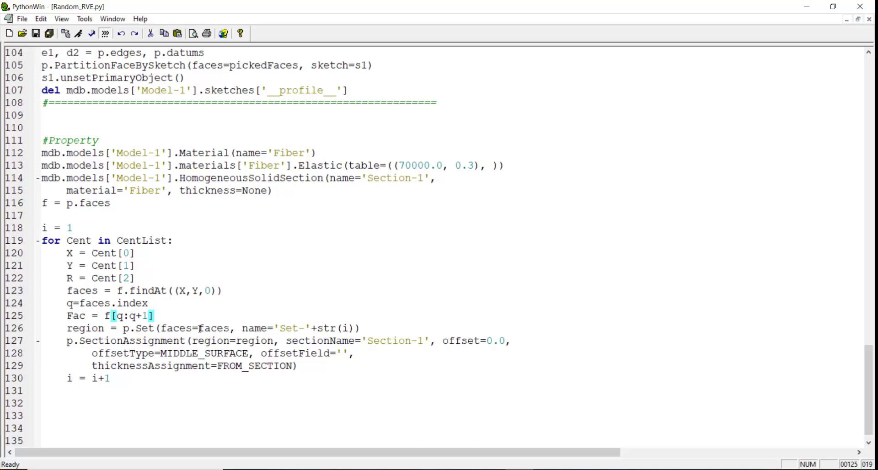
Step: Replace the faces argument in the set call with Fac
left_click_drag(200, 328, 228, 328)
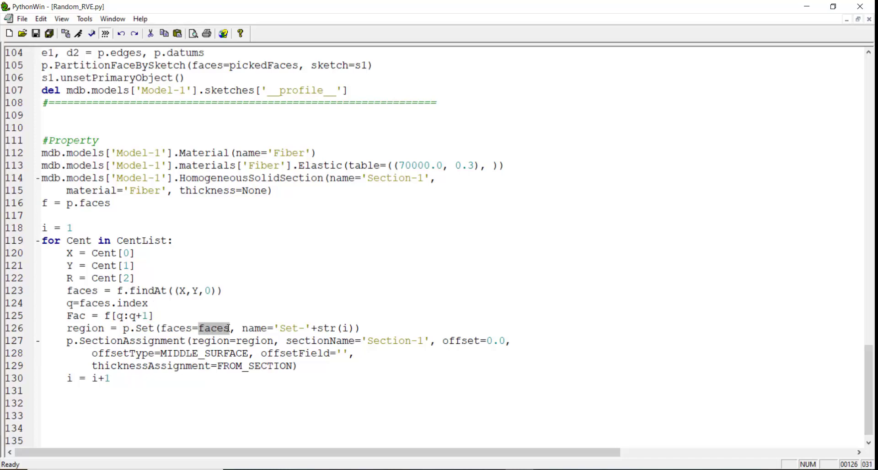
type("Fac")
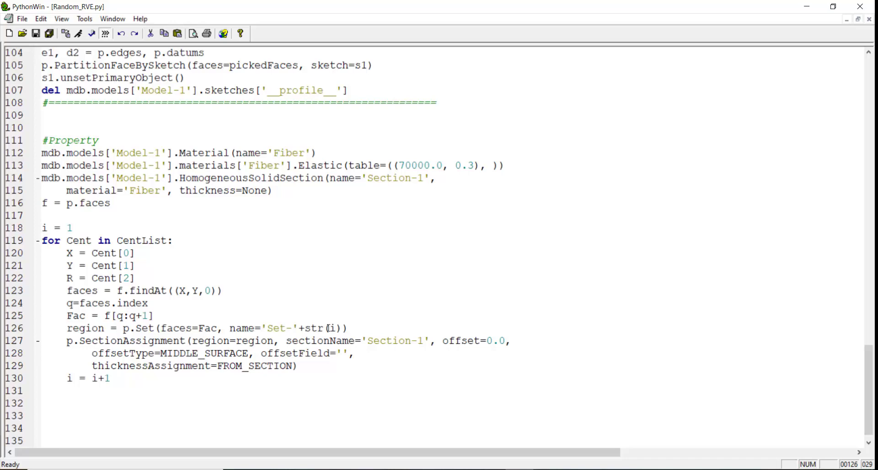
scroll(329, 328, "up", 1, "ctrl")
scroll(329, 328, "up", 1, "ctrl")
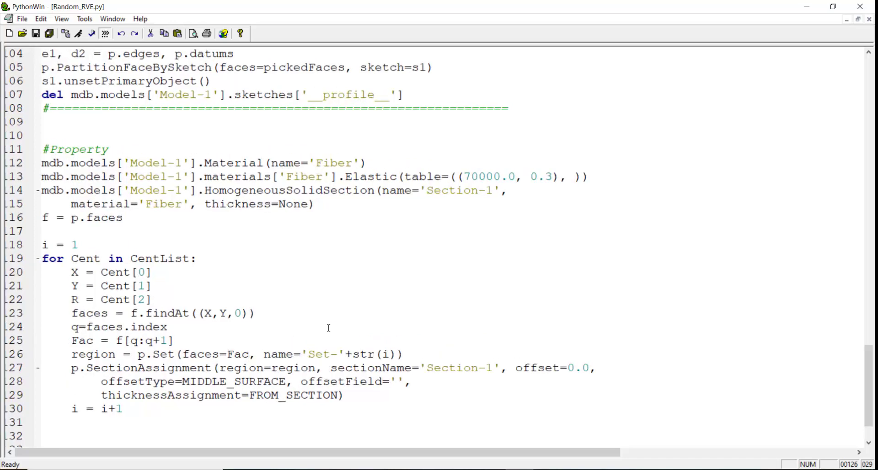
scroll(329, 328, "up", 1, "ctrl")
scroll(236, 321, "up", 1, "ctrl")
scroll(236, 321, "down", 1)
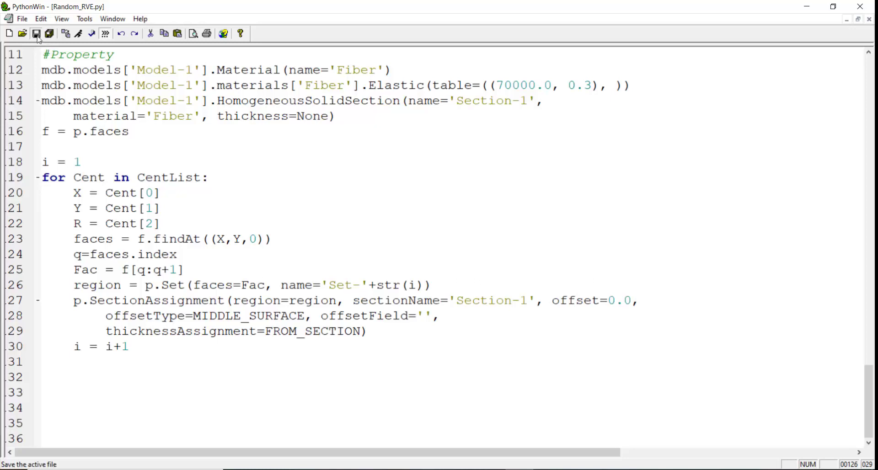
Step: Run Random_RVE.py from Abaqus/CAE's File > Run Script and view the result in the Property module
left_click(594, 462)
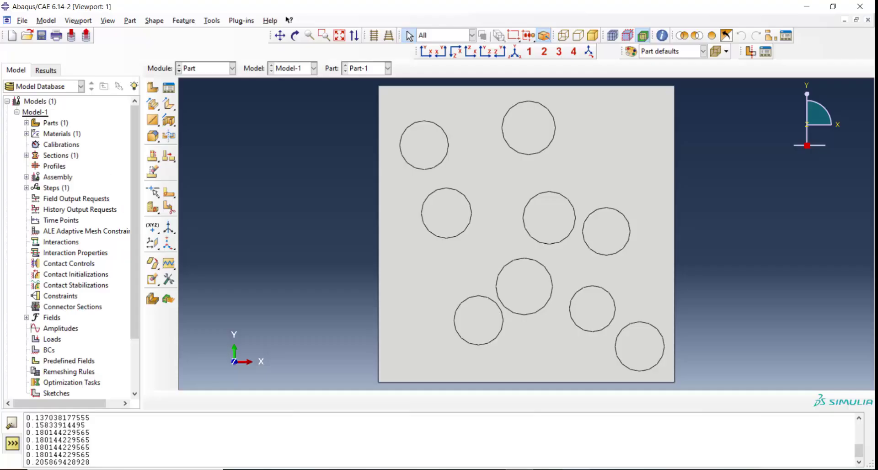
left_click(22, 21)
left_click(83, 184)
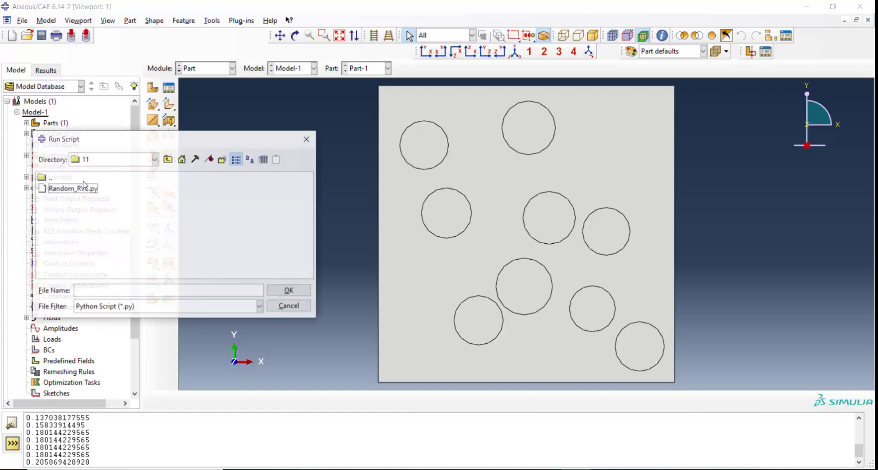
double_click(85, 189)
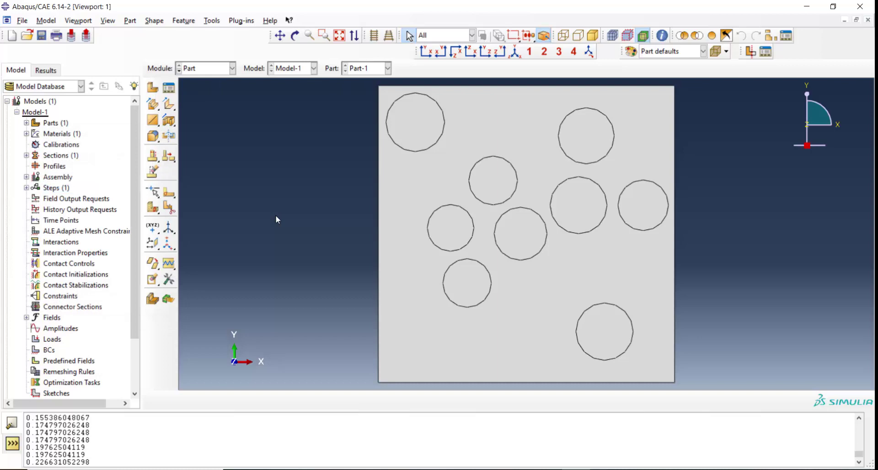
left_click(206, 71)
left_click(208, 88)
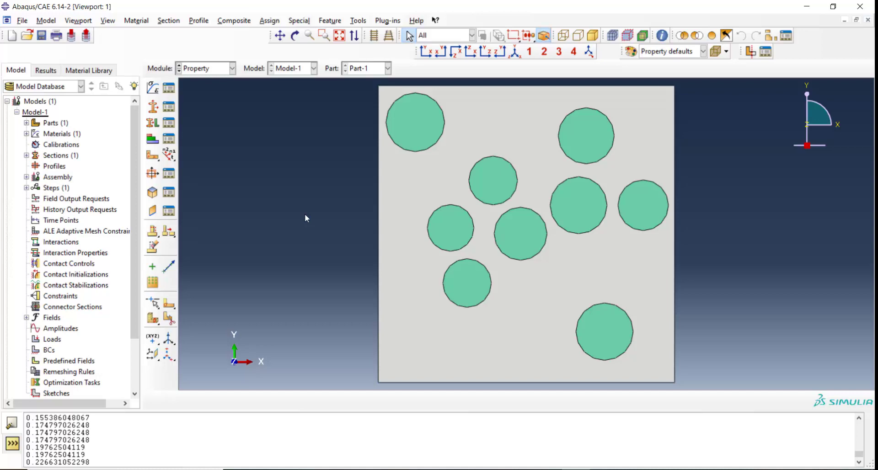
Step: Create an elastic material 'Matrix' with Young's modulus 3000
scroll(283, 184, "down", 1)
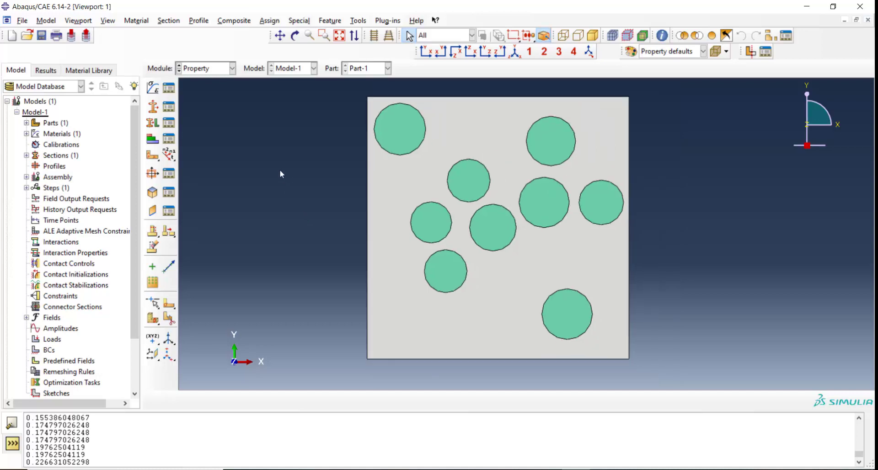
left_click(152, 87)
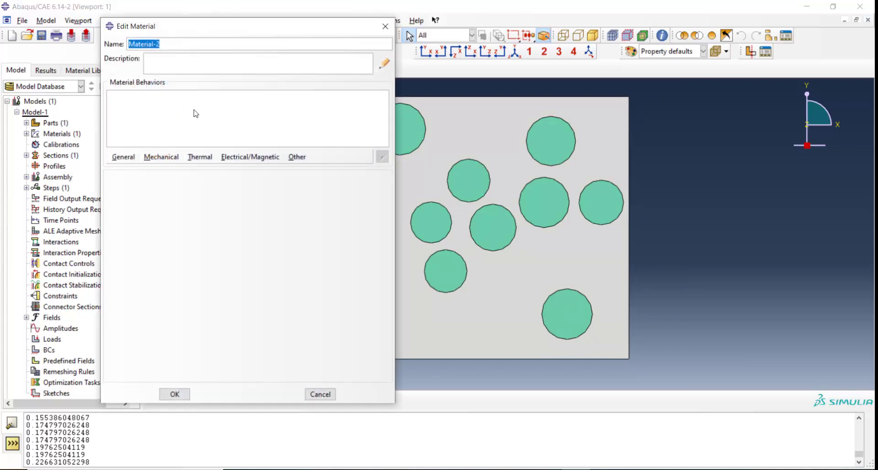
type("Mat")
type("r")
left_click(162, 157)
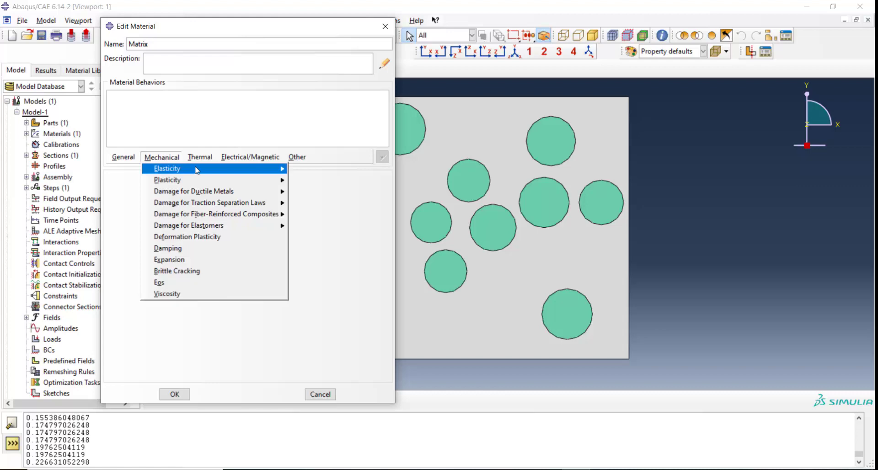
left_click(304, 169)
left_click(148, 314)
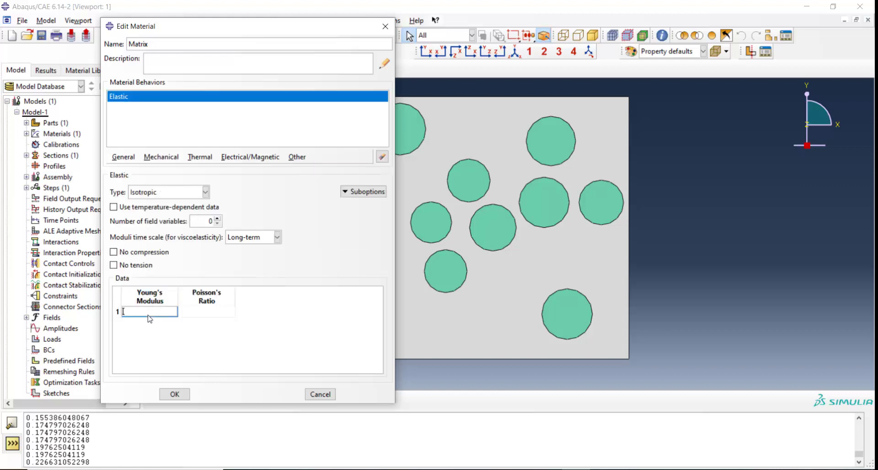
type("3000")
left_click(190, 312)
type("0.3")
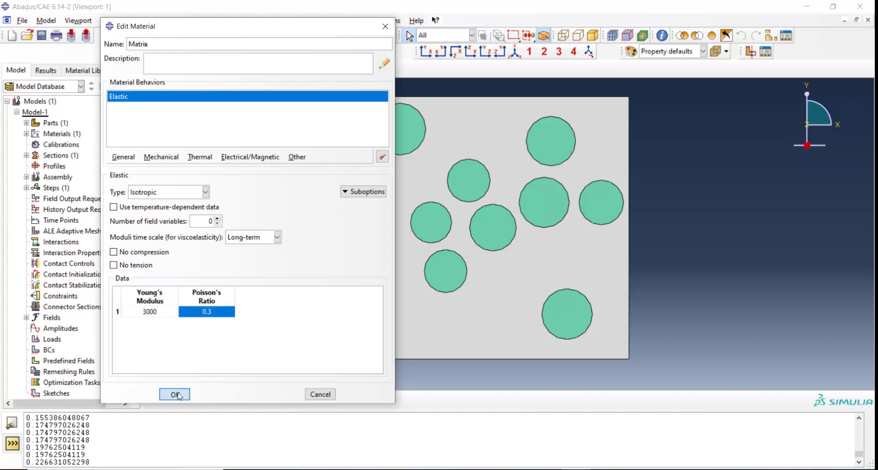
left_click(174, 394)
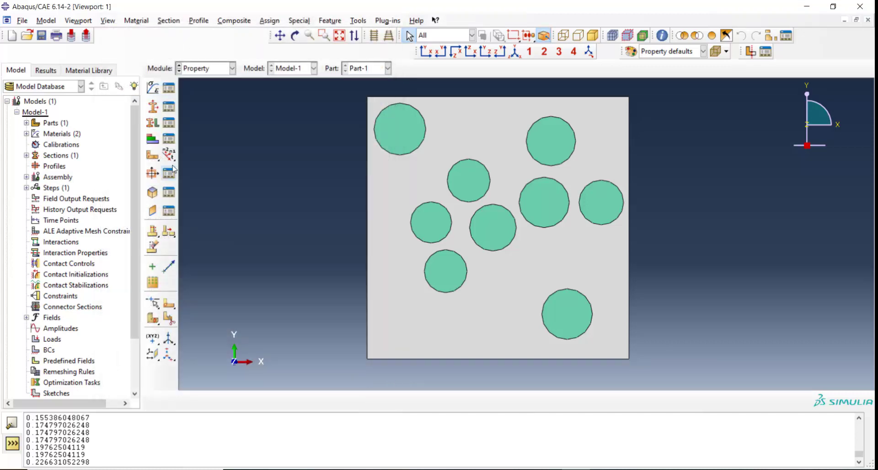
Step: Create a solid homogeneous section that uses the Matrix material
left_click(153, 107)
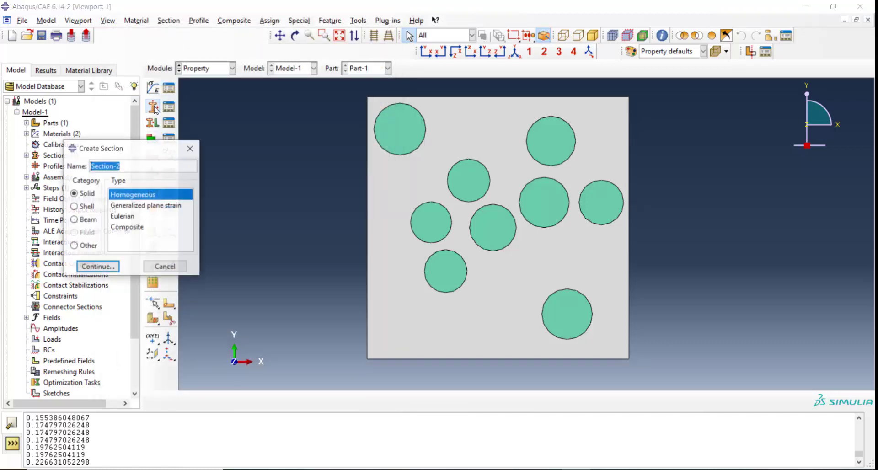
left_click(97, 263)
left_click(56, 178)
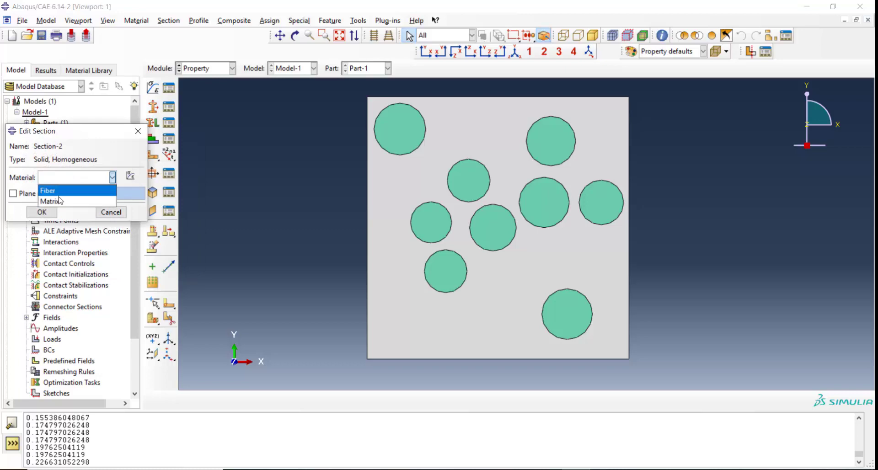
left_click(59, 198)
left_click(42, 211)
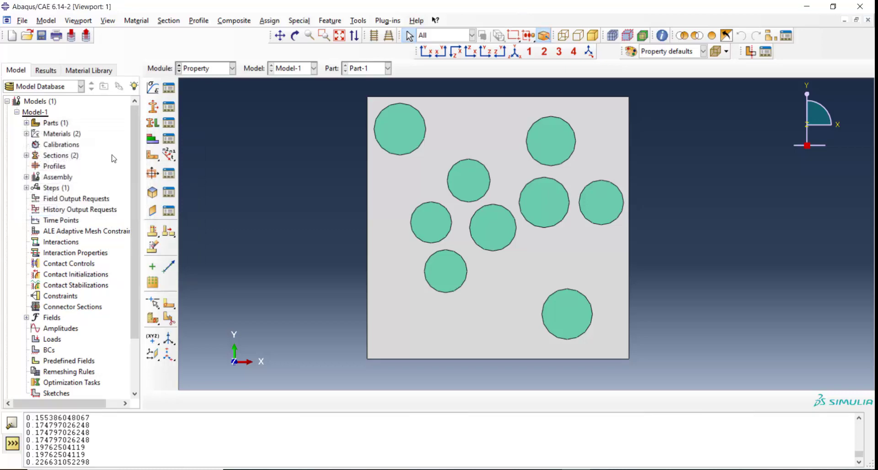
Step: Assign Section-2 to the matrix face surrounding the fibers
left_click(154, 124)
left_click(384, 341)
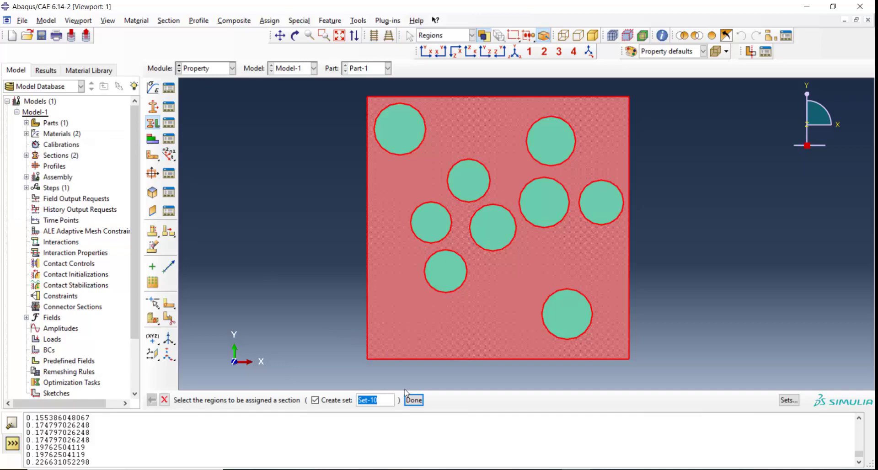
left_click(414, 400)
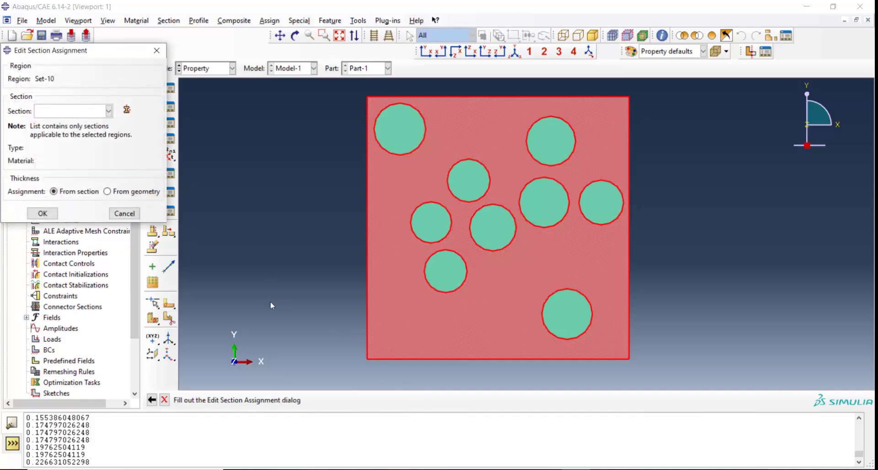
left_click(62, 111)
left_click(64, 134)
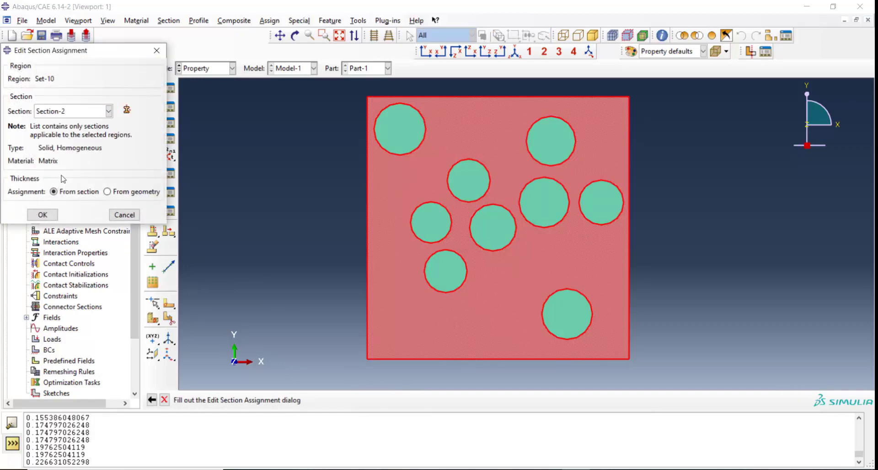
left_click(43, 215)
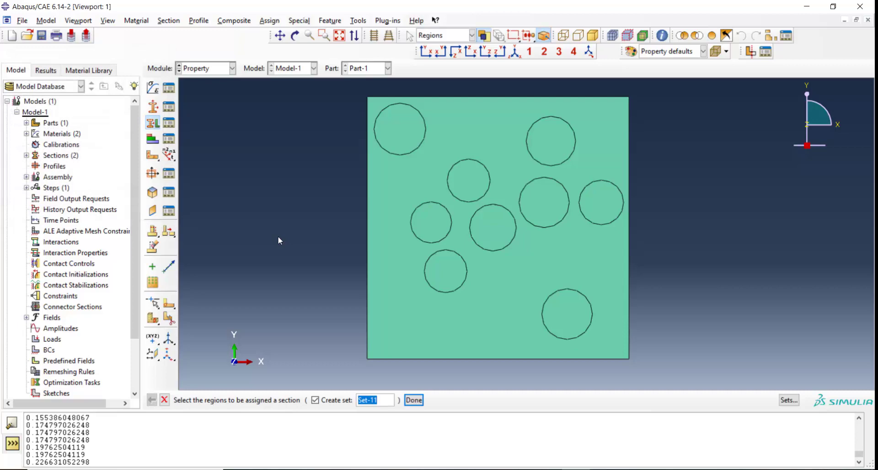
left_click(411, 399)
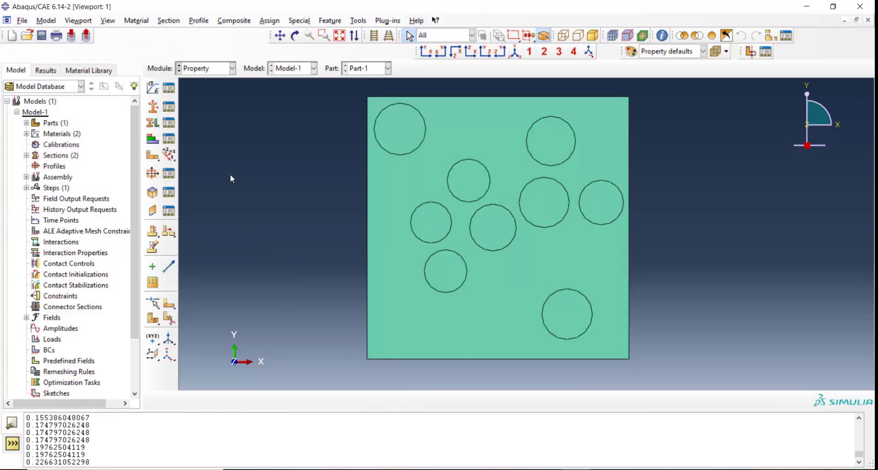
Step: In abaqus.rpy, select the recorded Matrix material, Section-2 and assignment commands on lines 97–108
left_click(505, 469)
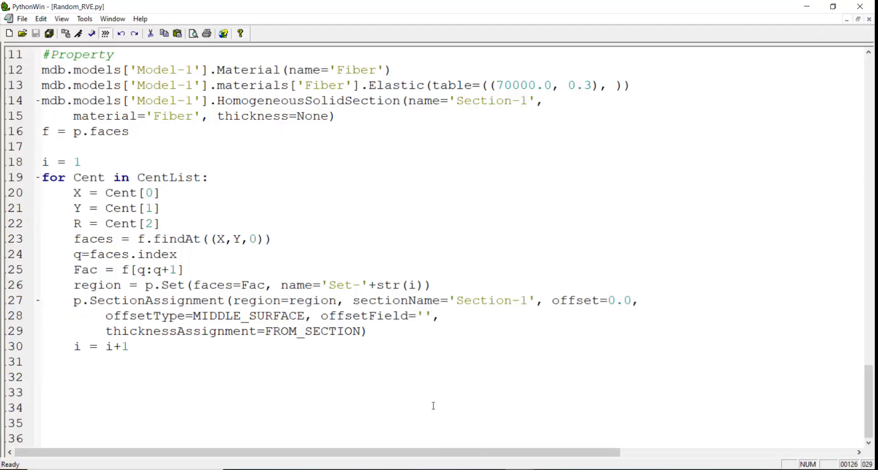
left_click(847, 20)
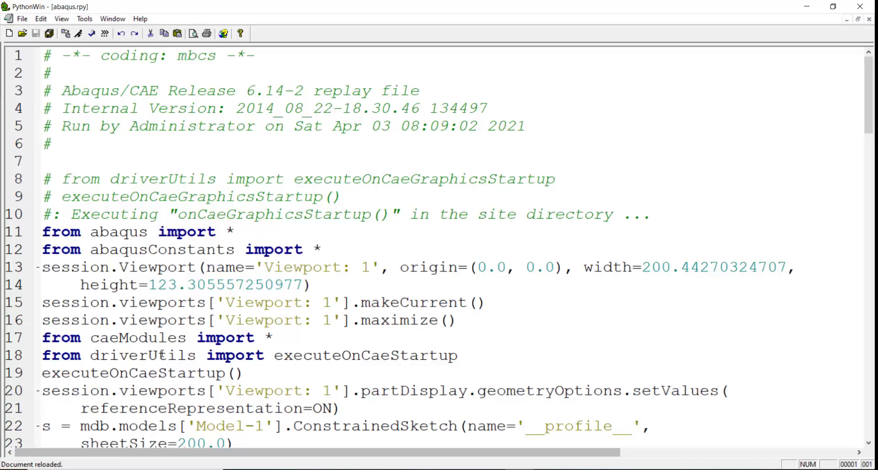
scroll(162, 354, "down", 5)
scroll(162, 355, "down", 5)
scroll(162, 355, "down", 3)
scroll(164, 355, "down", 4)
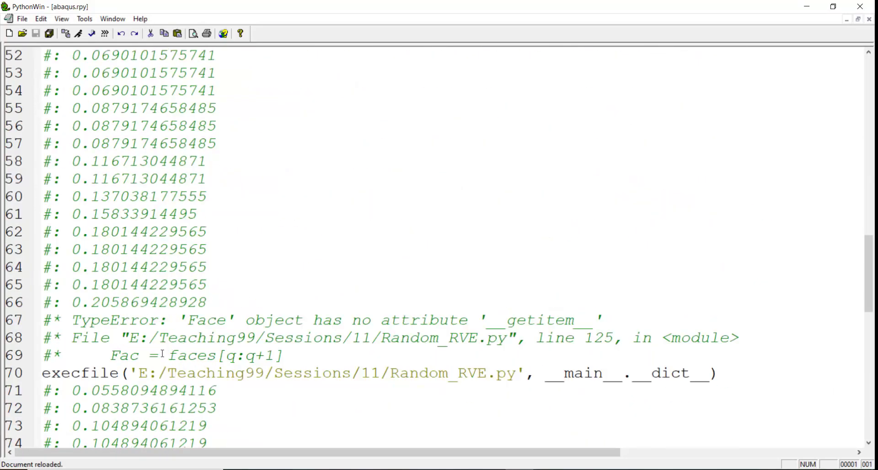
scroll(165, 354, "down", 8)
scroll(166, 355, "down", 4)
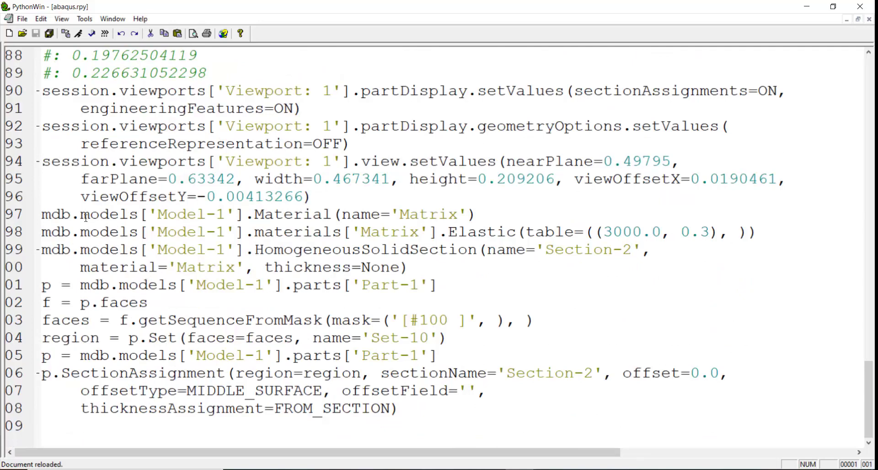
left_click_drag(42, 214, 418, 404)
key("ctrl+c")
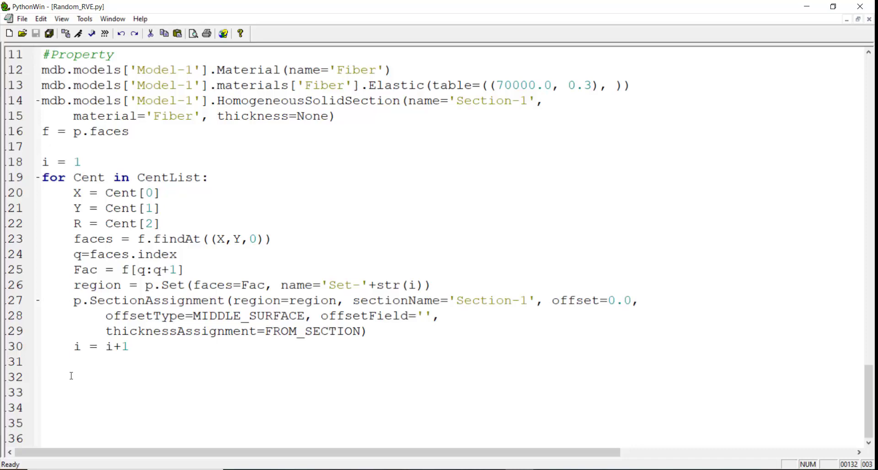
Step: Add a '#fibers' comment line under the #Property comment
scroll(71, 376, "up", 1)
left_click(124, 103)
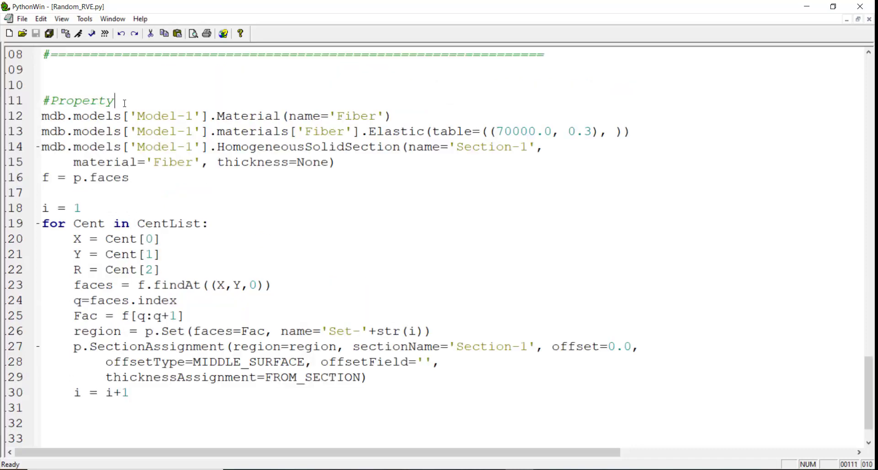
key("Return")
type("#")
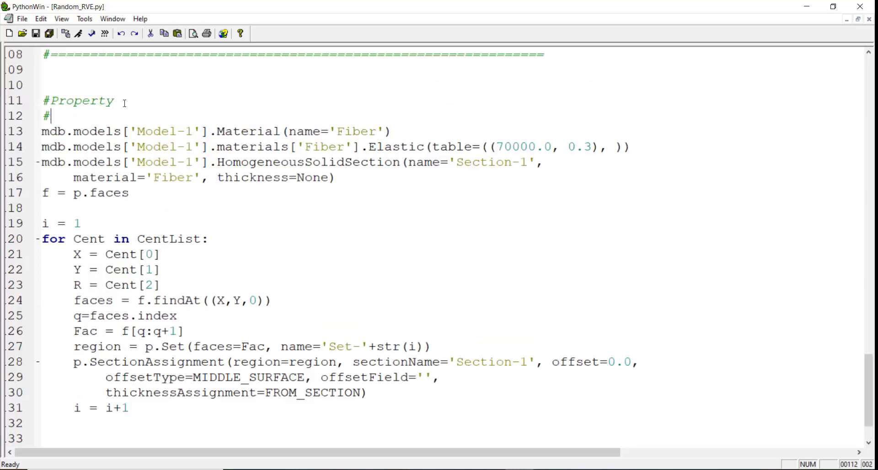
type("fibers")
Step: Add a '# Matrix' block after the loop with the pasted Matrix material and Section-2 code
scroll(92, 229, "down", 1)
scroll(68, 320, "down", 1)
left_click(48, 382)
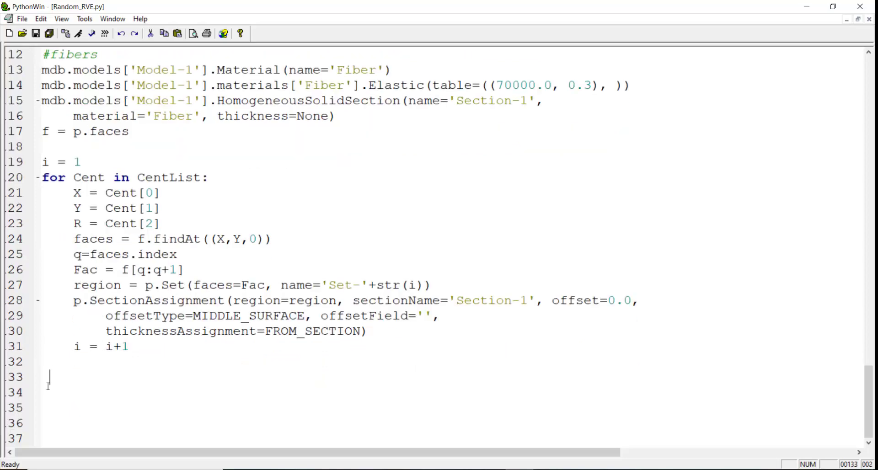
type("# ")
type("Matrix")
key("Return")
key("ctrl+v")
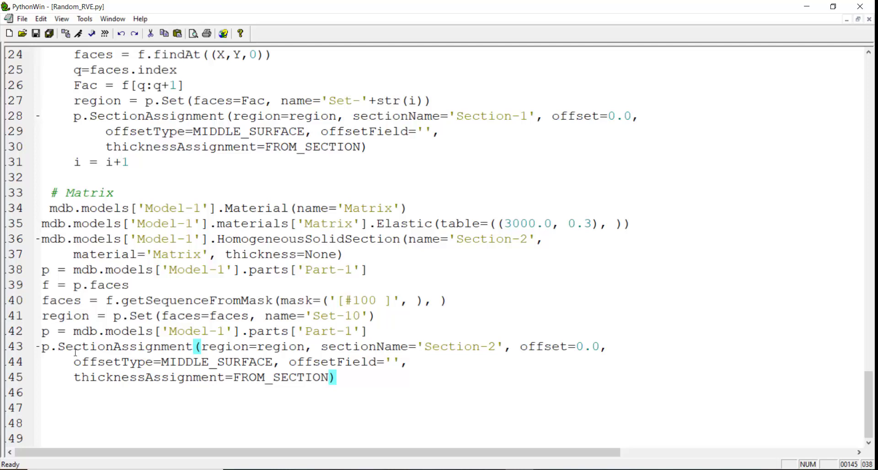
left_click(50, 209)
key("BackSpace")
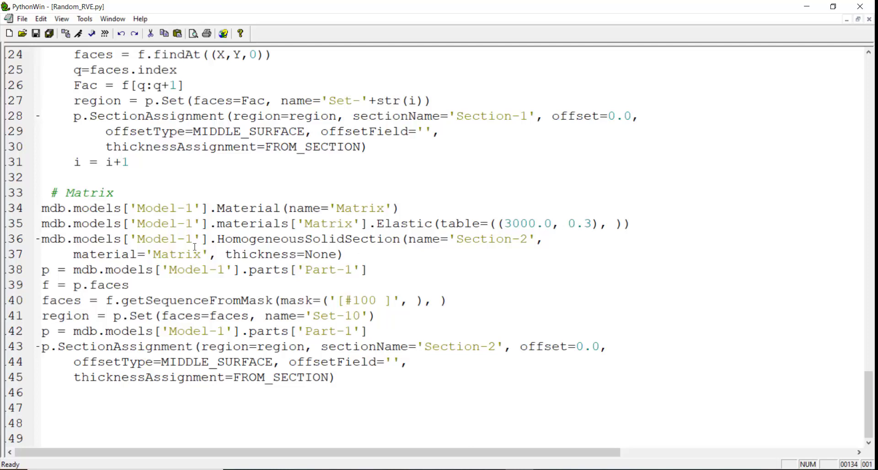
Step: Add blank lines around the mask line and rename the set from 10 to Matrix
left_click(147, 287)
key("Return")
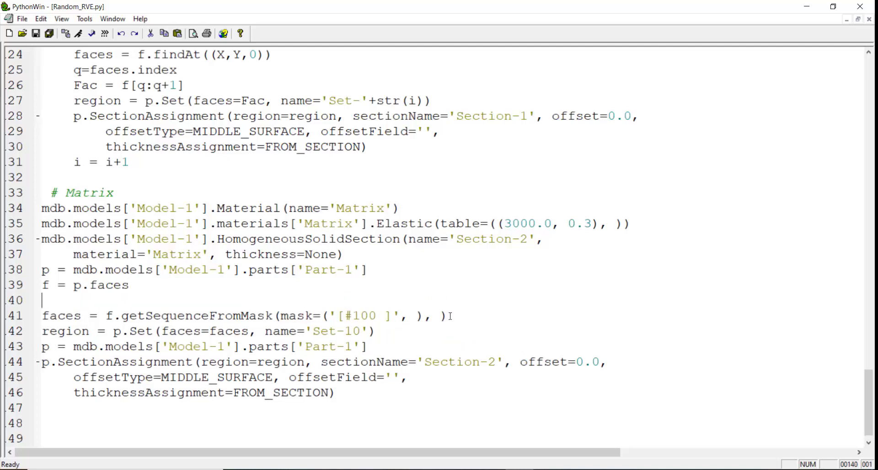
left_click(448, 316)
key("Return")
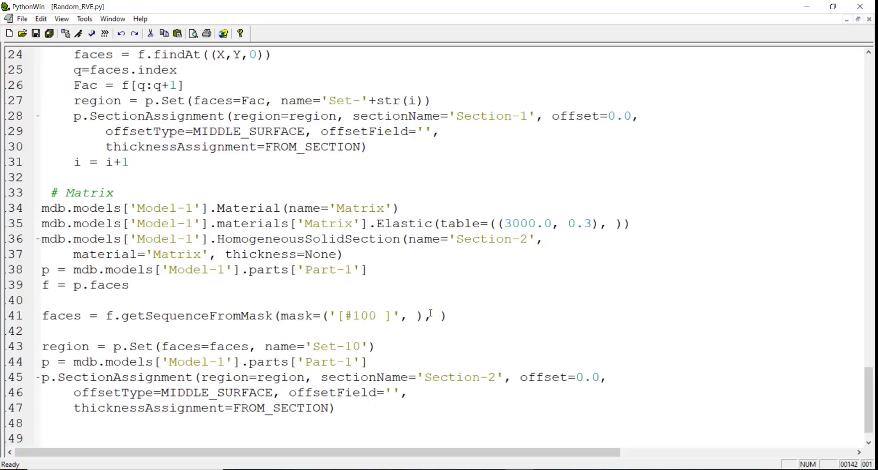
left_click_drag(346, 346, 358, 345)
type("Matr")
type("ix")
Step: Select the three face-lookup lines (24–26) of the fiber loop for reuse
scroll(107, 315, "up", 2)
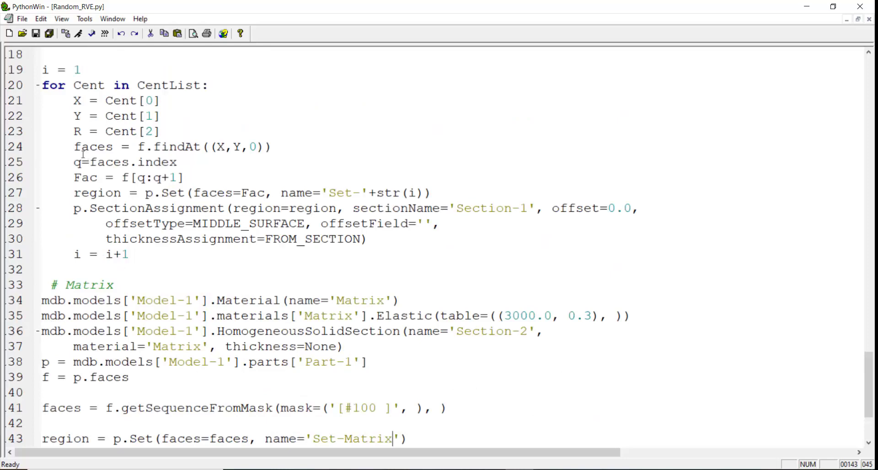
left_click_drag(74, 147, 195, 175)
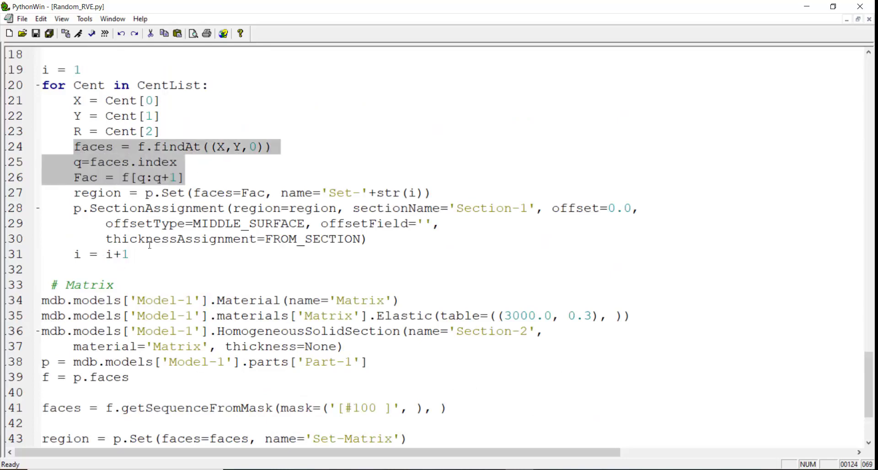
scroll(69, 258, "down", 3)
Step: Paste the face-lookup lines at line 40 in the matrix block and remove their indentation
left_click(55, 273)
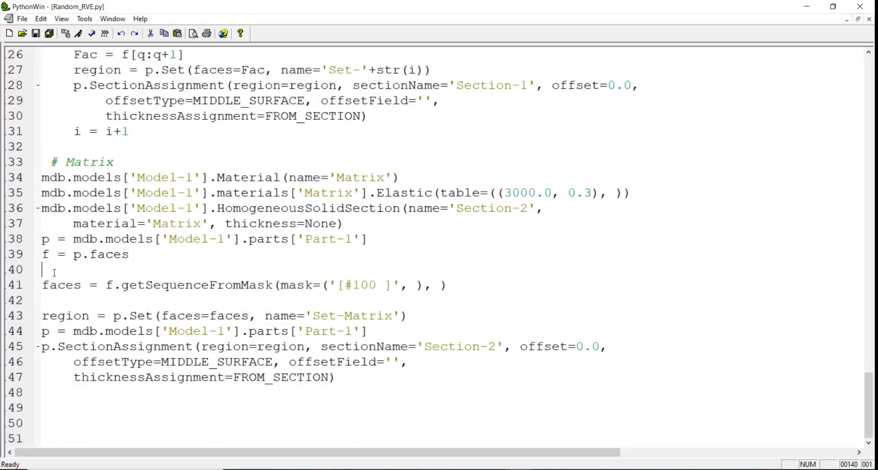
type("faces = f.findAt((X,Y,0))     q=faces.index     Fac = f[q:q+1]")
left_click(74, 285)
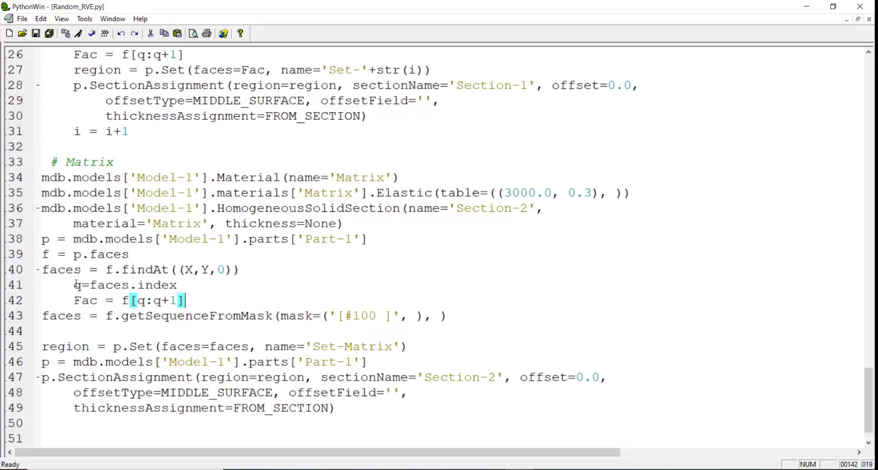
key("BackSpace")
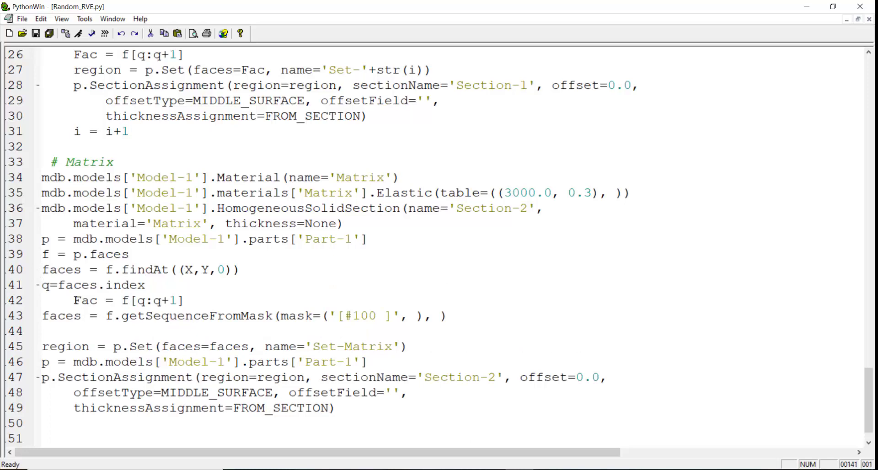
left_click(74, 300)
key("BackSpace")
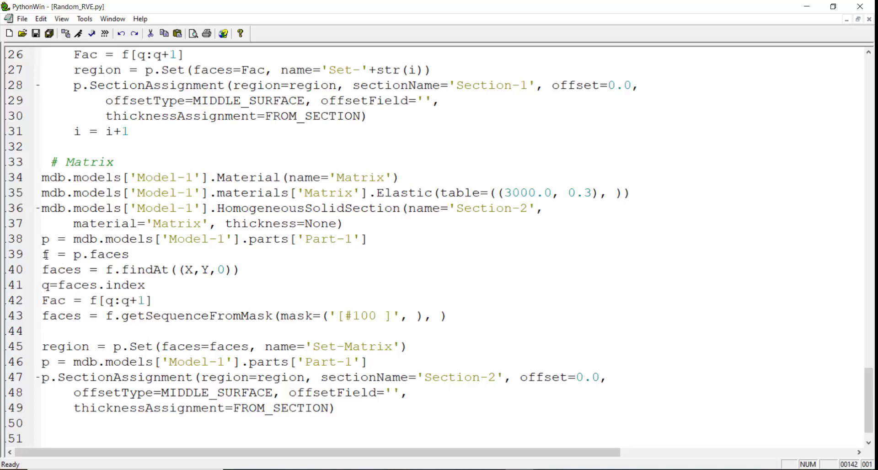
Step: Change the findAt coordinates on line 40 to (0,0,0)
left_click(185, 270)
double_click(188, 269)
type("0")
double_click(205, 269)
type("0")
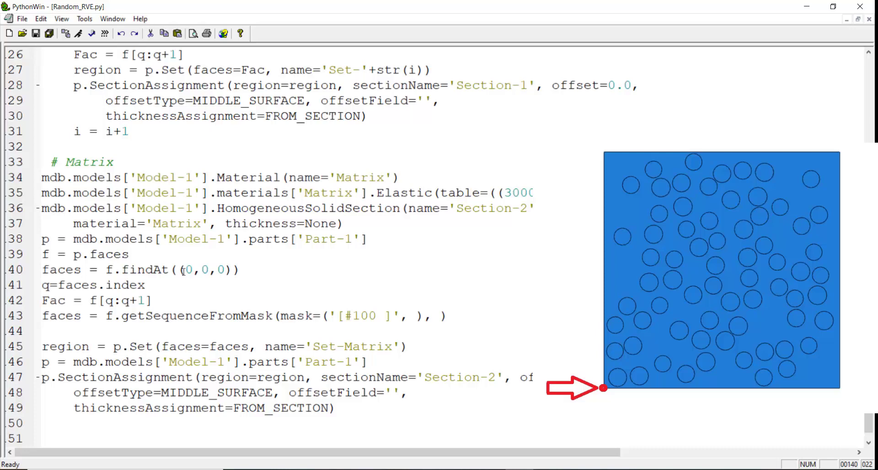
left_click(206, 271)
Step: Delete the getSequenceFromMask line and build Set-Matrix from Fac instead of faces
left_click(42, 315)
left_click_drag(42, 315, 396, 334)
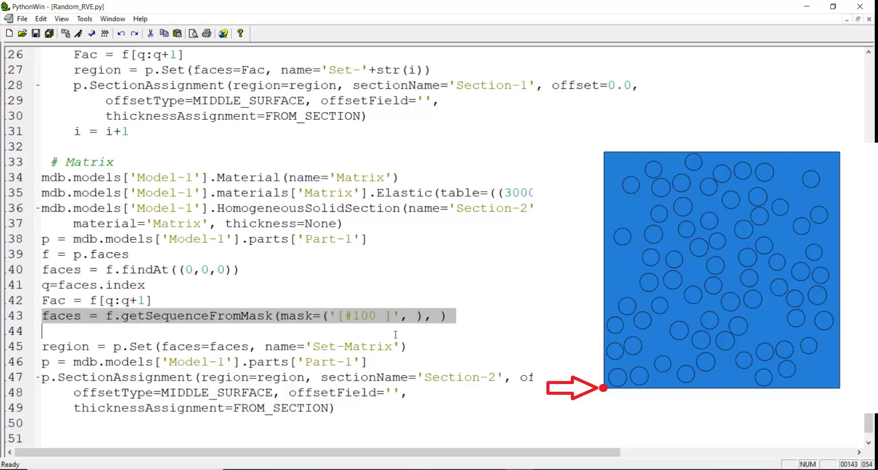
key("Delete")
key("Delete")
left_click(213, 315)
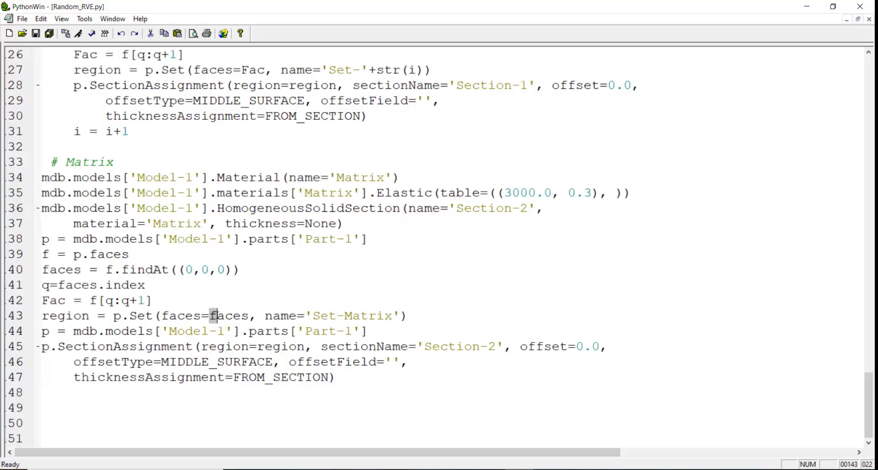
left_click_drag(217, 315, 249, 316)
type("F")
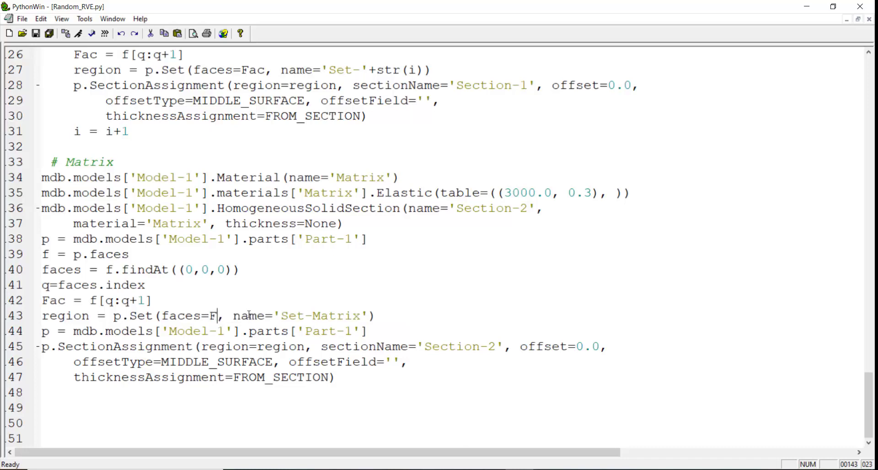
type("ac")
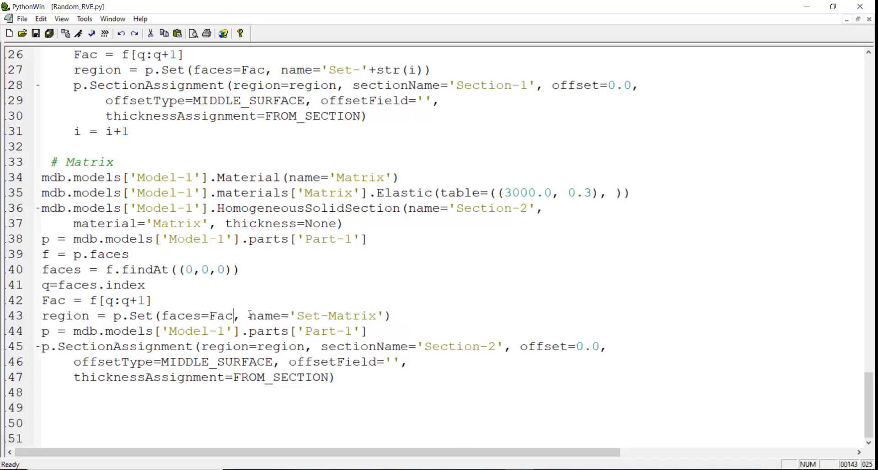
Step: Remove the leading space before '# Matrix', save the script, and return to Abaqus/CAE
left_click(50, 165)
key("BackSpace")
left_click(33, 37)
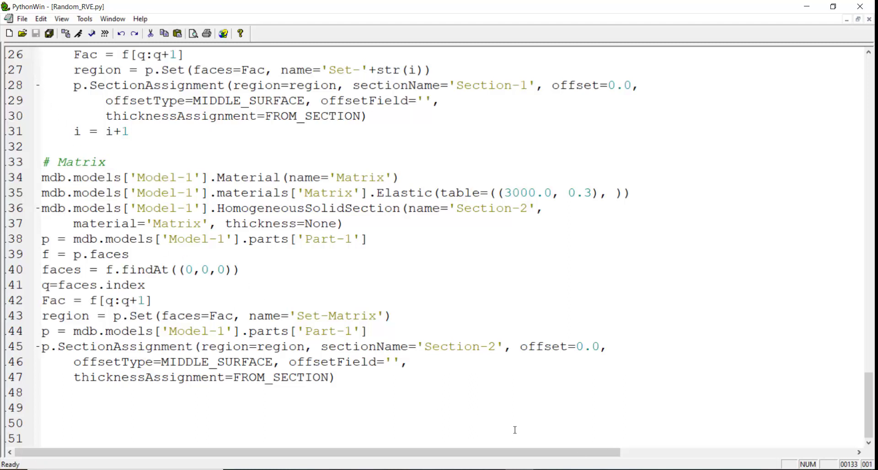
left_click(578, 461)
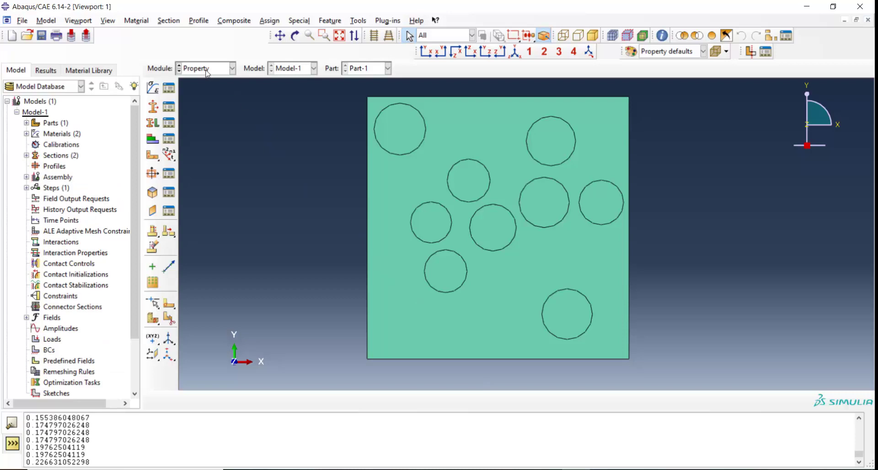
Step: Run Random_RVE.py from the Part module to regenerate the RVE
left_click(187, 71)
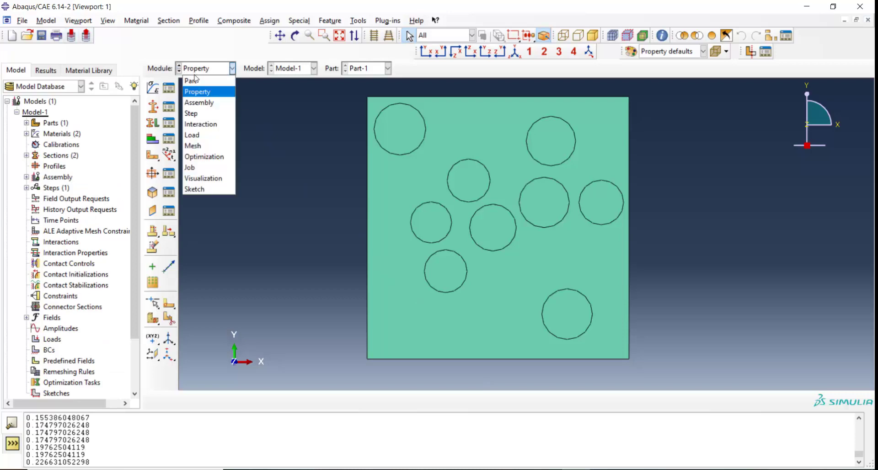
left_click(23, 22)
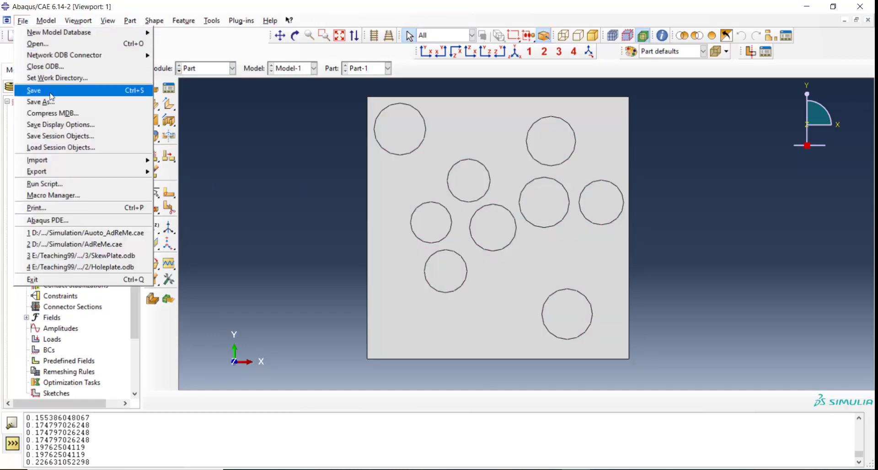
left_click(81, 185)
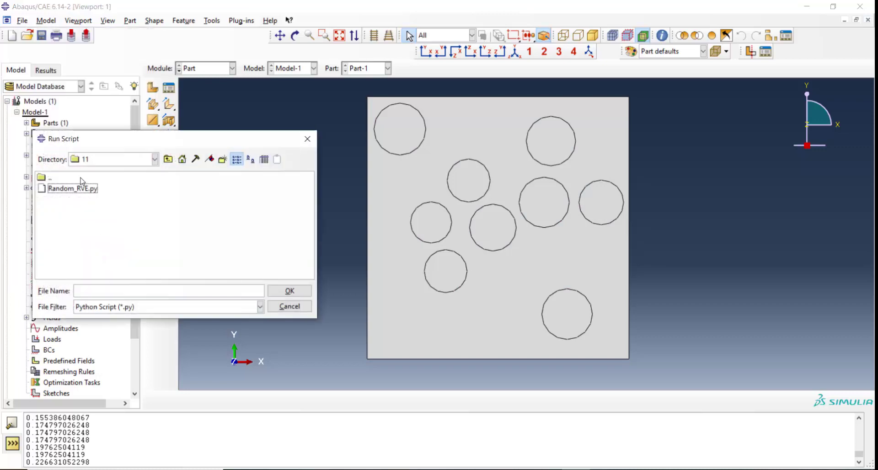
double_click(83, 190)
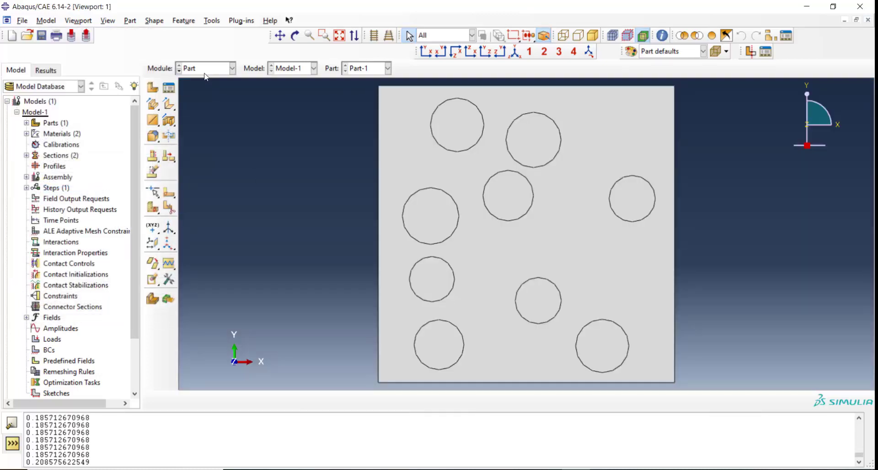
Step: Open the Section Assignment Manager in the Property module
left_click(206, 69)
left_click(195, 88)
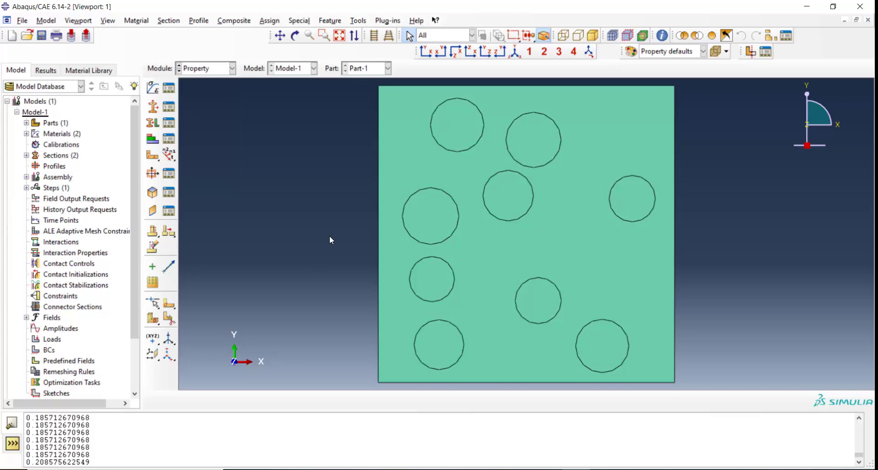
left_click(172, 125)
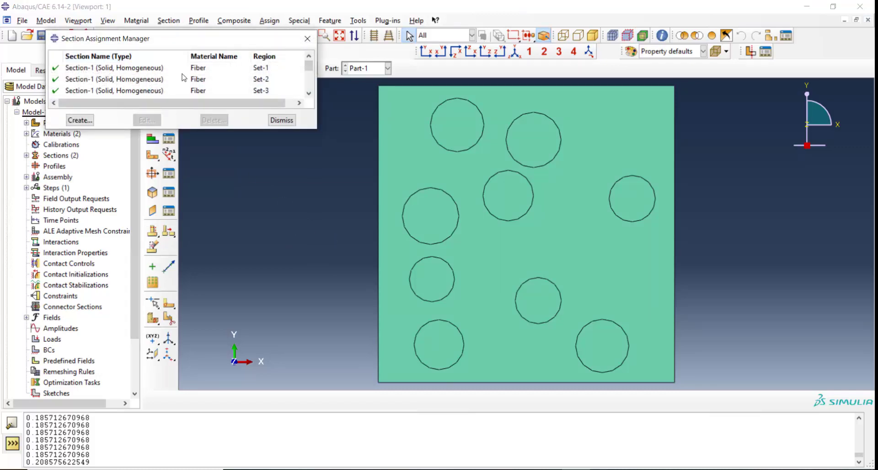
Step: Confirm Set-9 carries Section-1 with the Fiber material
scroll(245, 82, "down", 2)
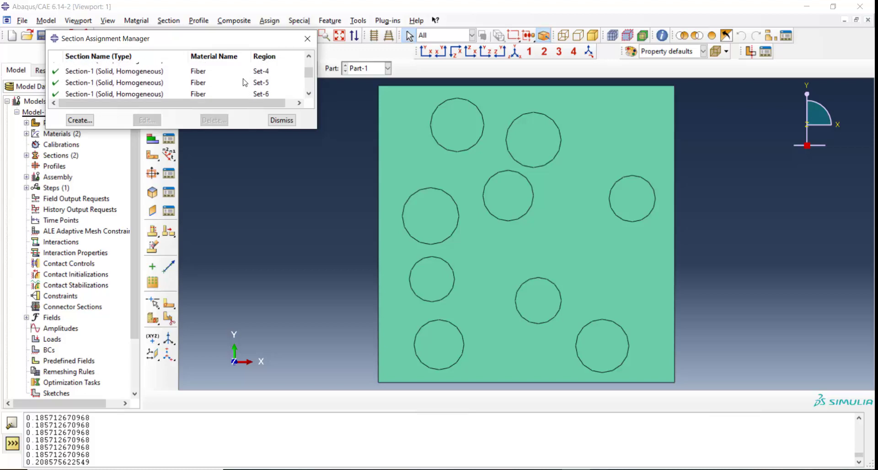
scroll(246, 81, "down", 2)
scroll(245, 82, "down", 2)
scroll(246, 81, "down", 1)
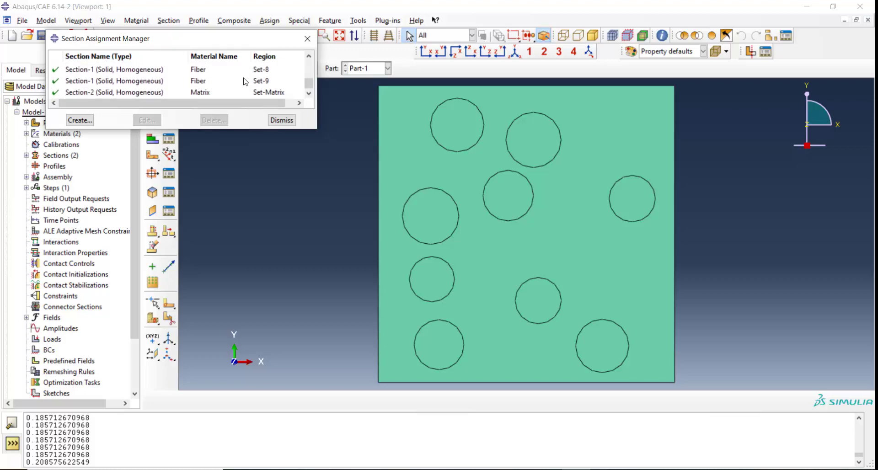
left_click(266, 83)
left_click(134, 121)
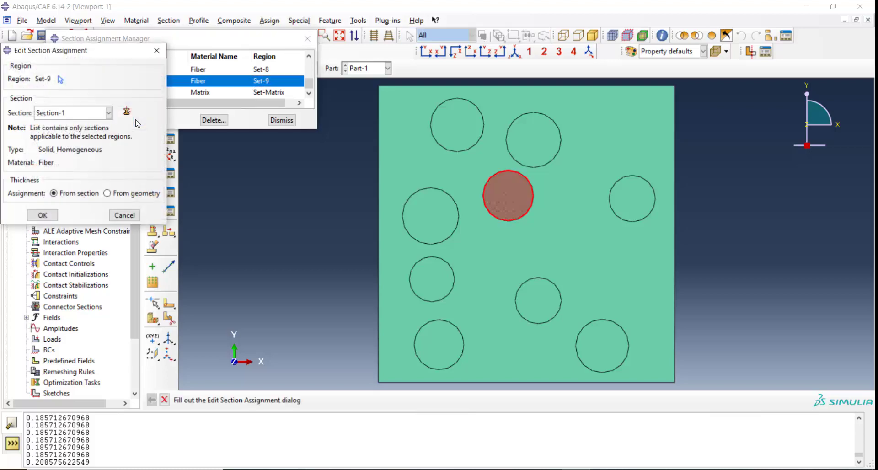
left_click(157, 50)
Step: Confirm Set-Matrix carries Section-2 with the Matrix material, then dismiss the list
left_click(199, 93)
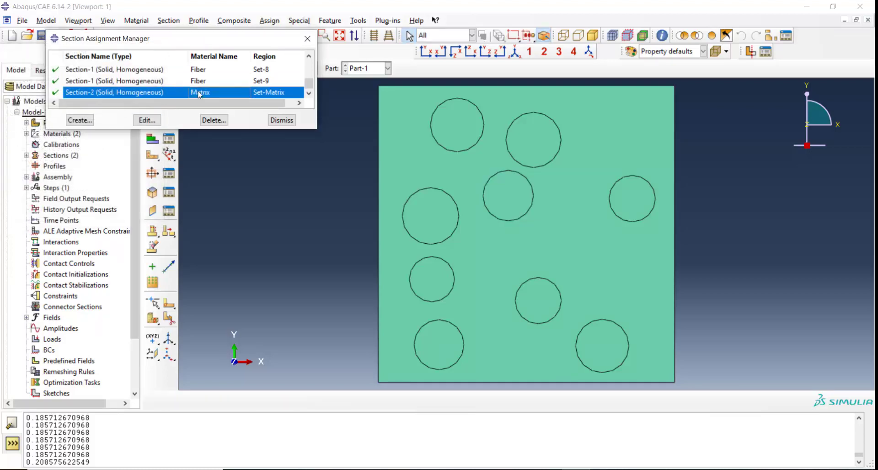
left_click(147, 120)
left_click(160, 54)
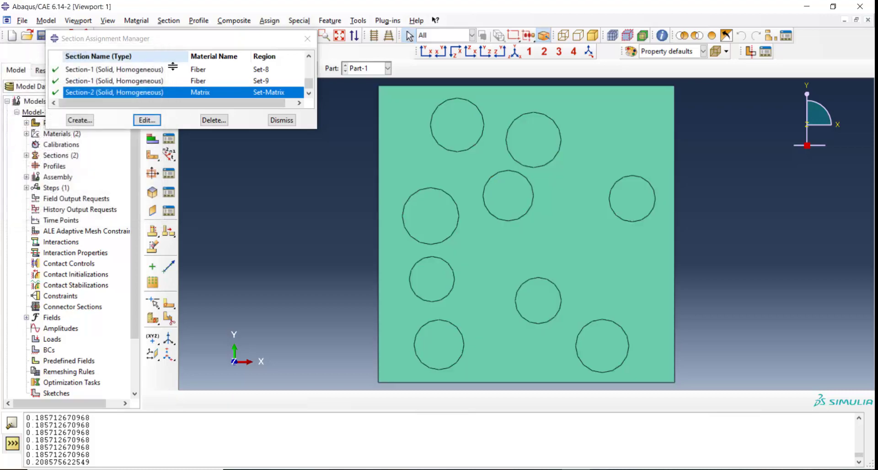
left_click(281, 119)
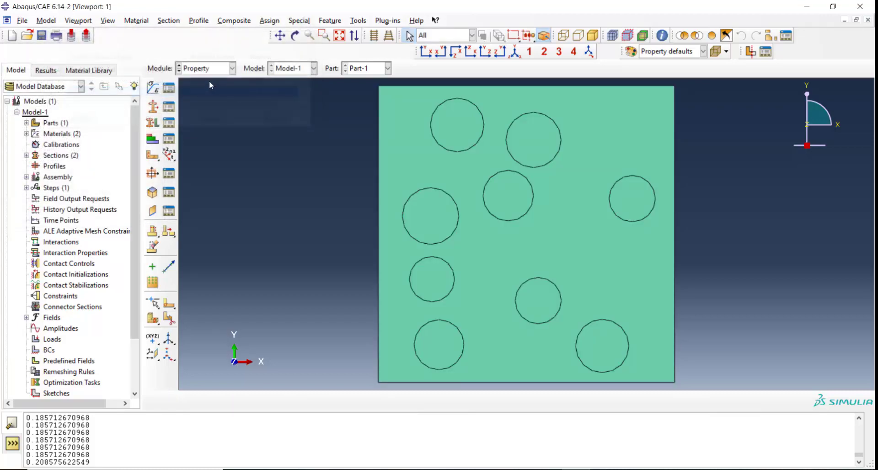